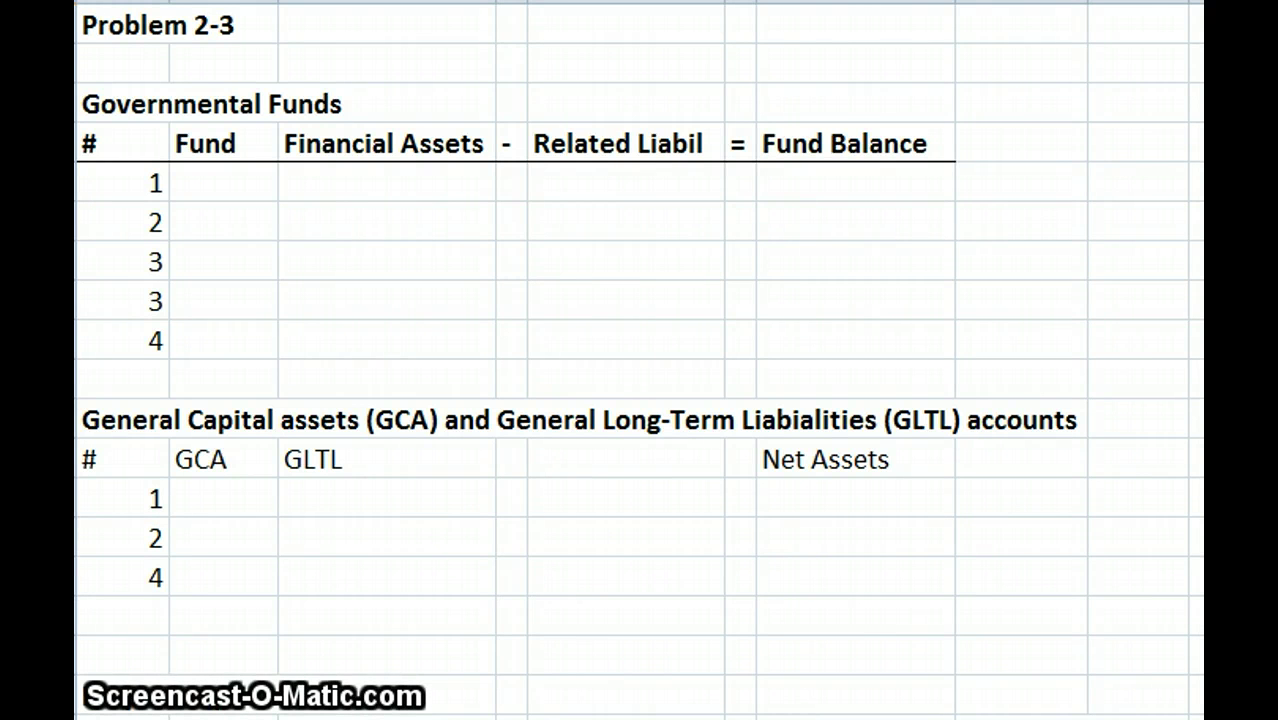
Enter fund CPF for item 1 with 4000000 in Financial Assets
click(442, 531)
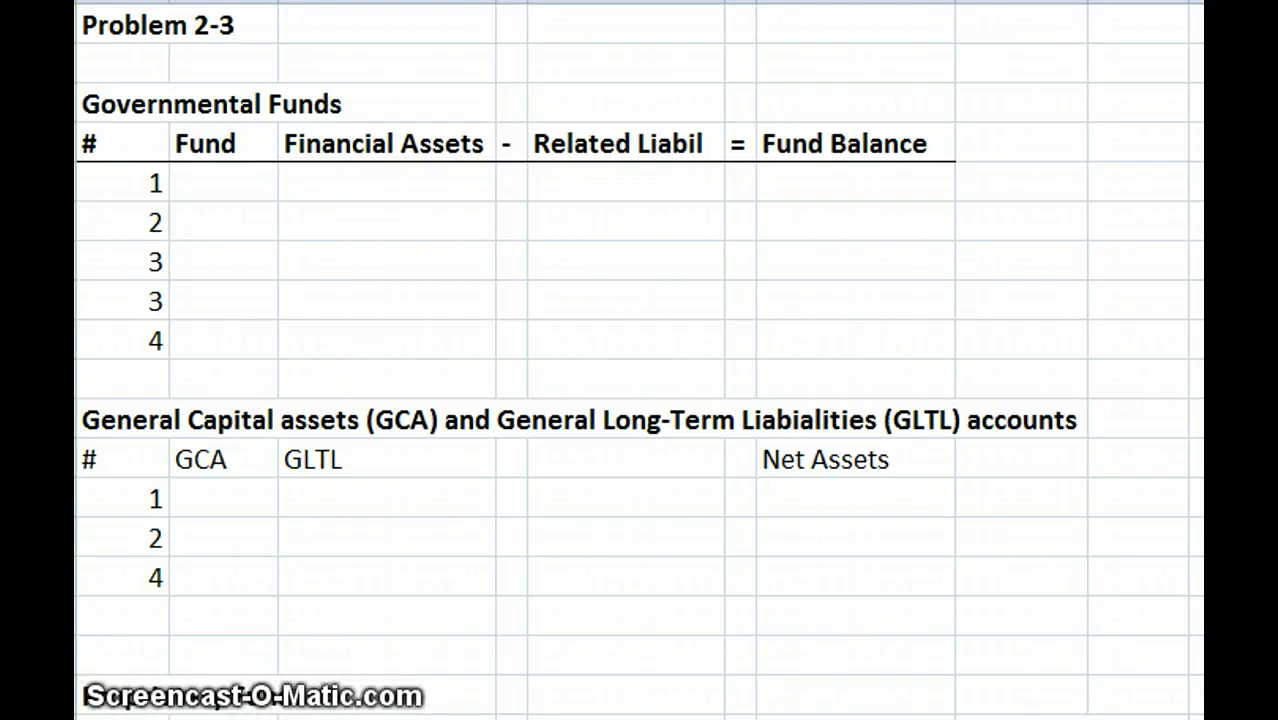
click(222, 182)
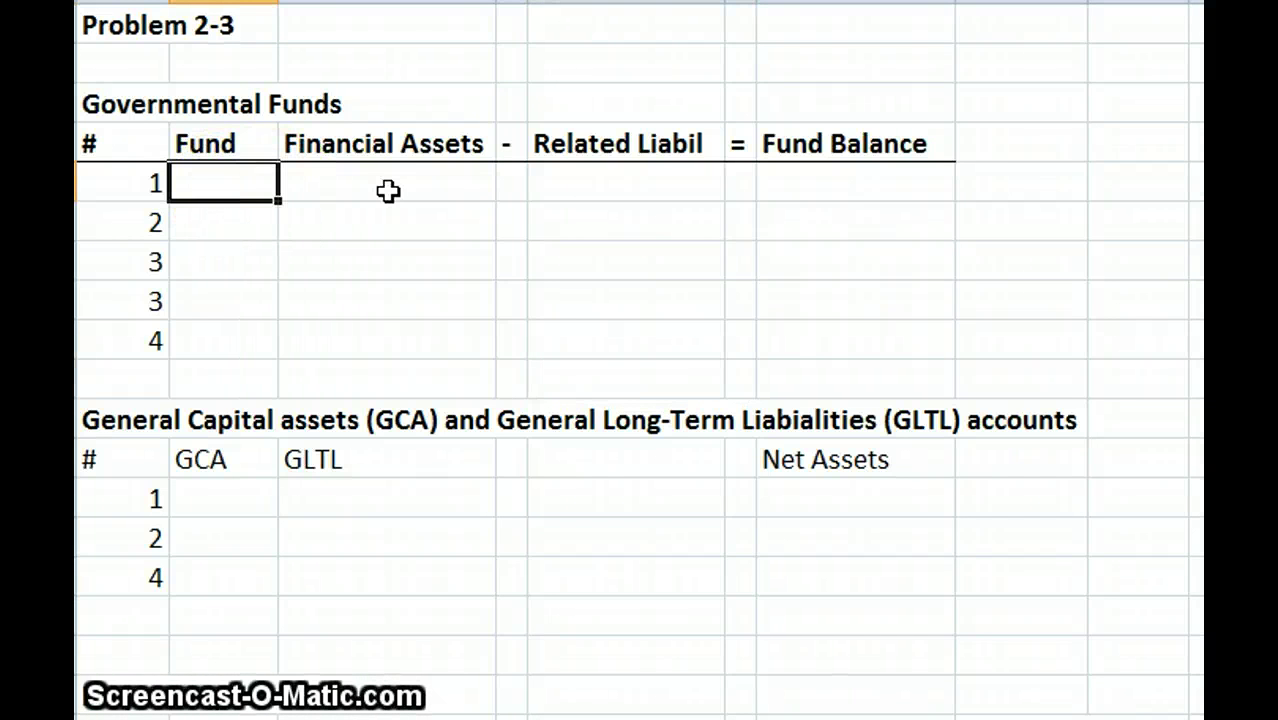
text(CPF)
click(388, 191)
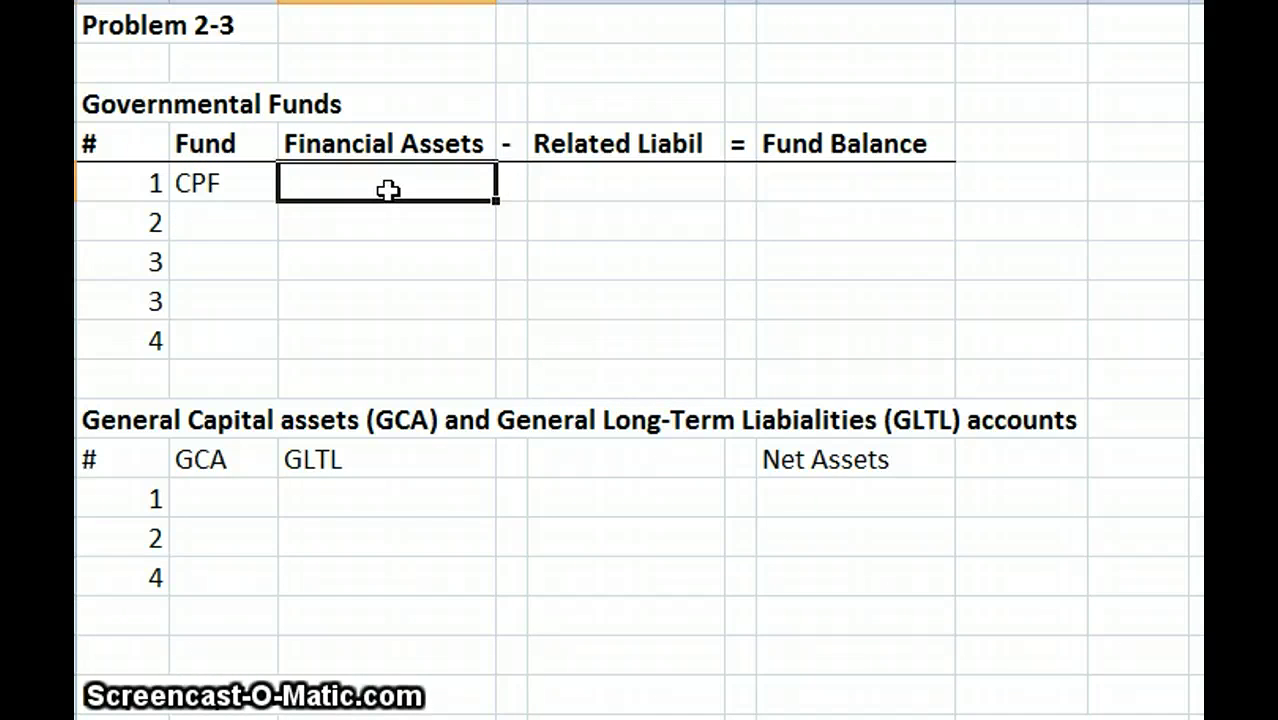
text(4000)
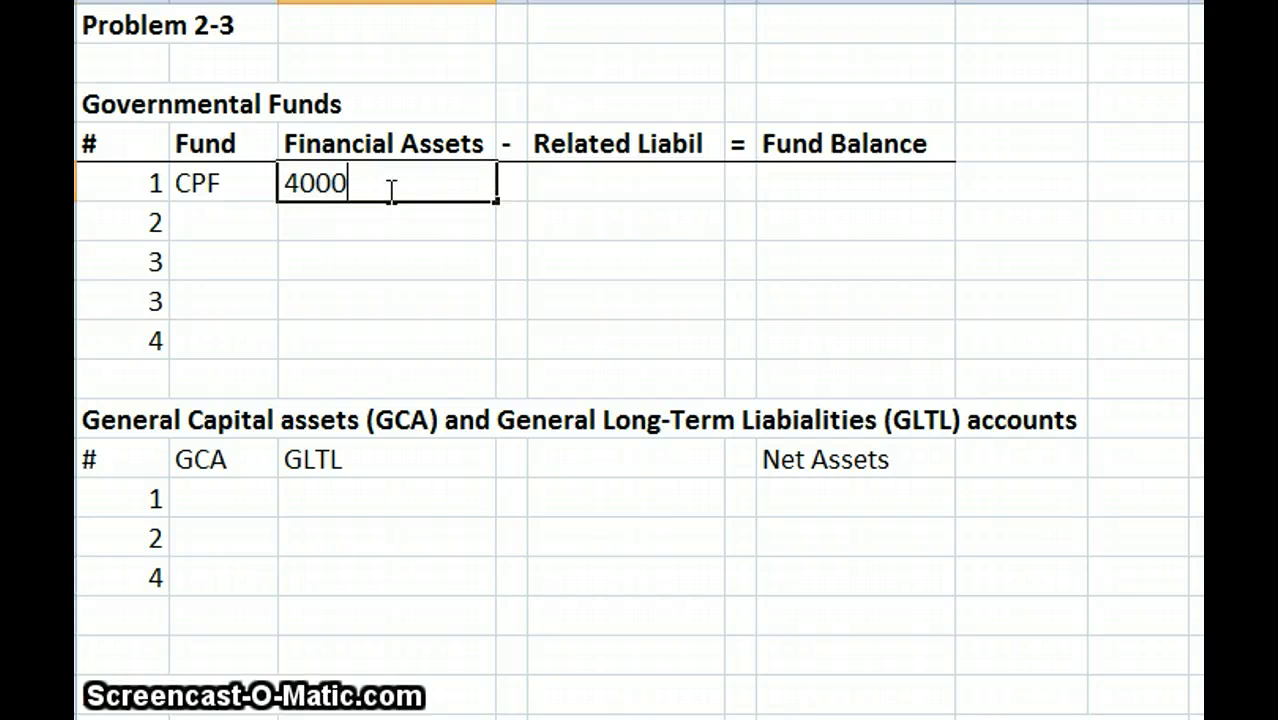
text(0000)
key(Tab)
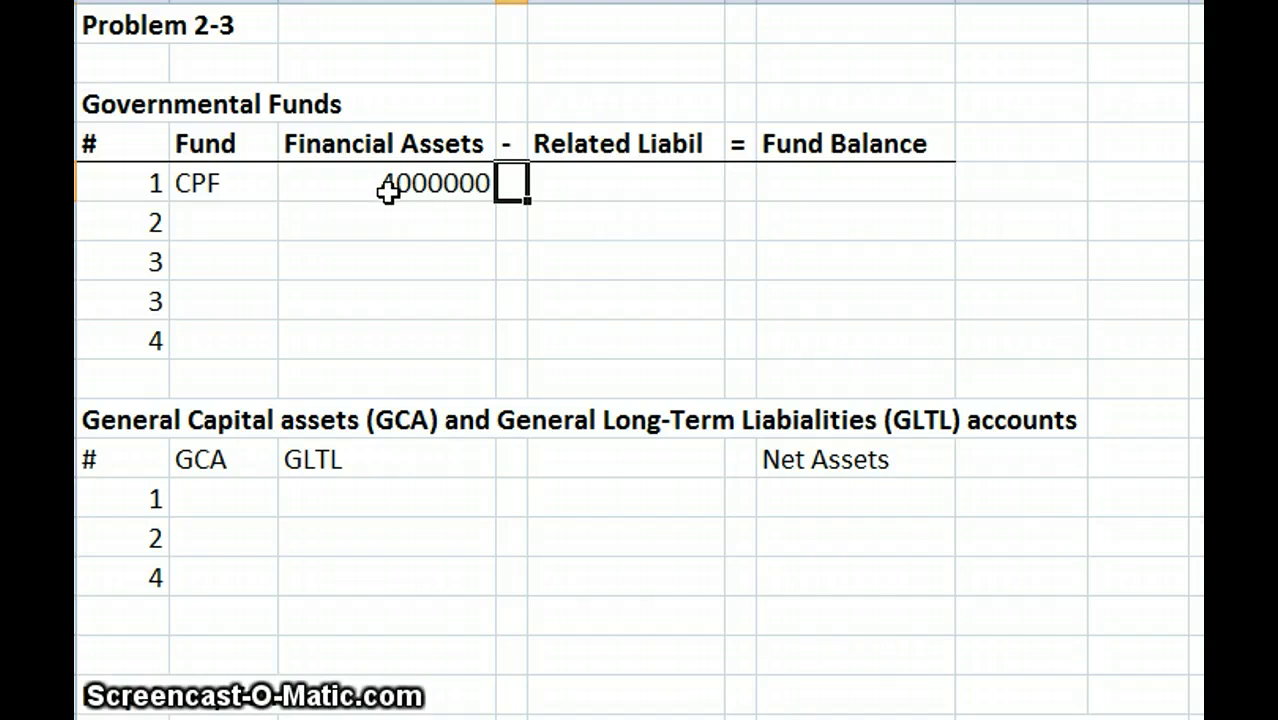
Apply Comma Style to the amount area of both tables
drag(388, 183, 891, 712)
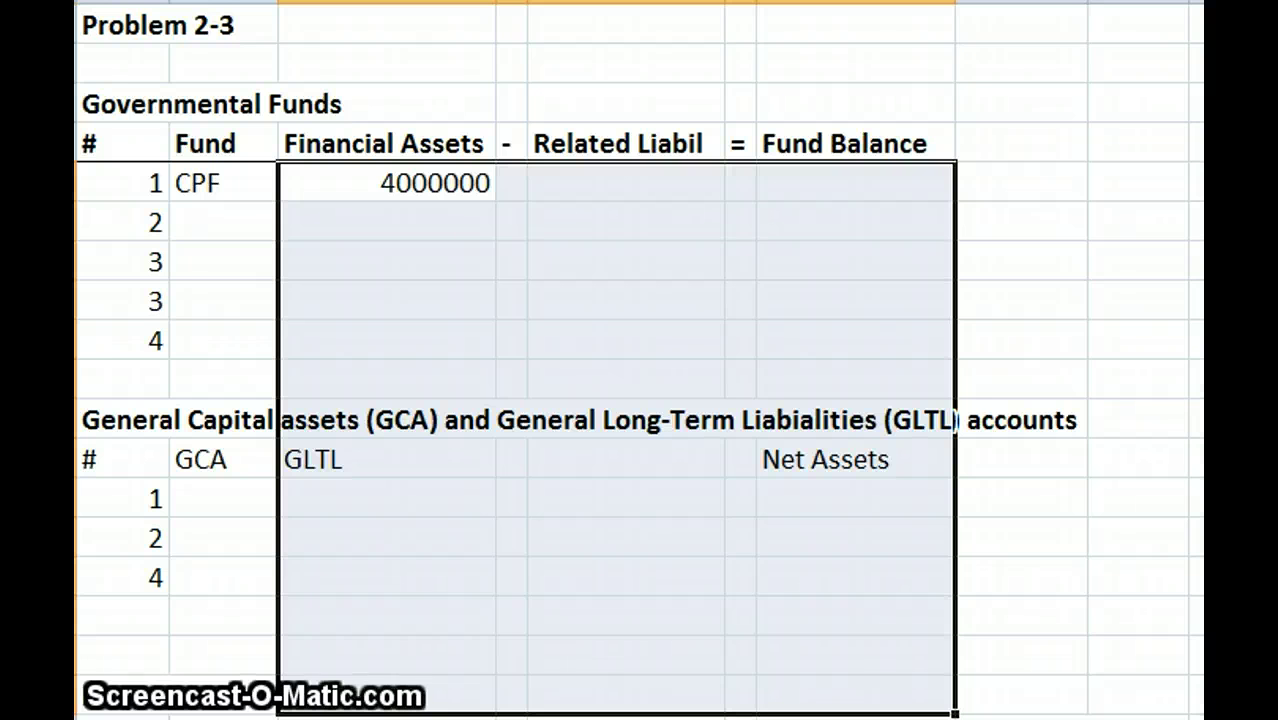
key(alt+h)
key(k)
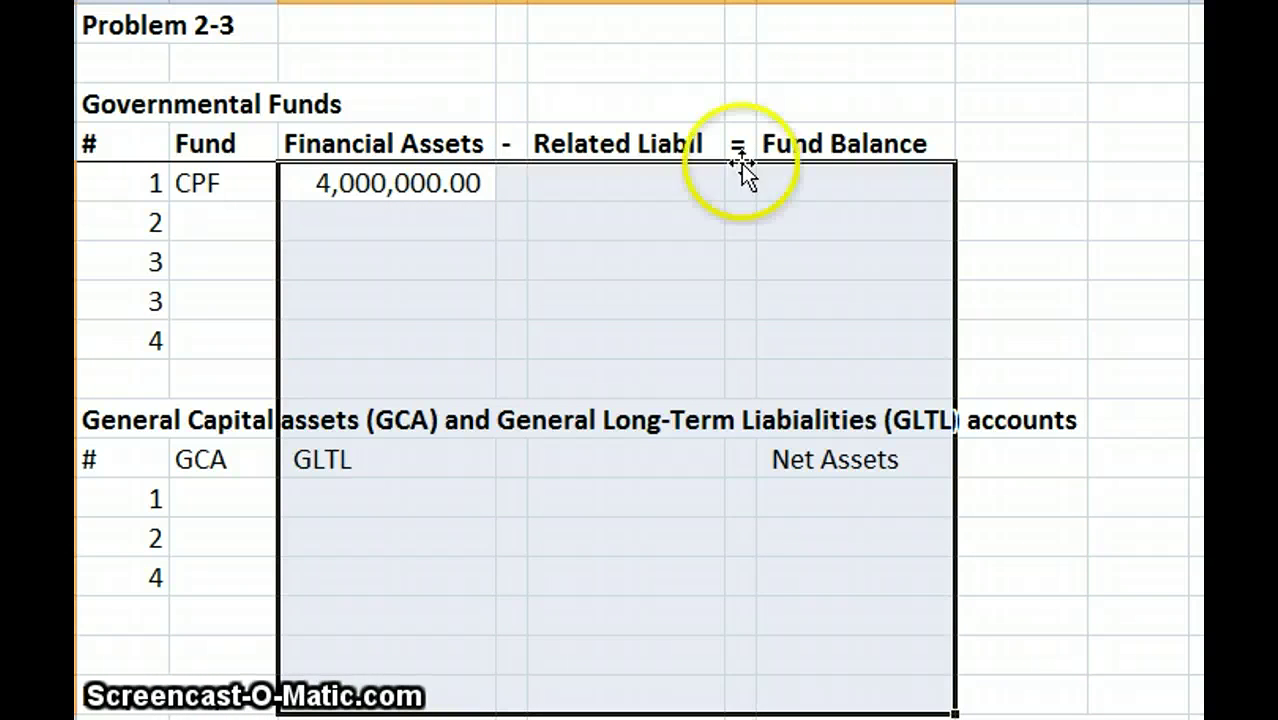
Enter the item 1 Fund Balance and reopen the cell to fix the 400000 typo
click(570, 180)
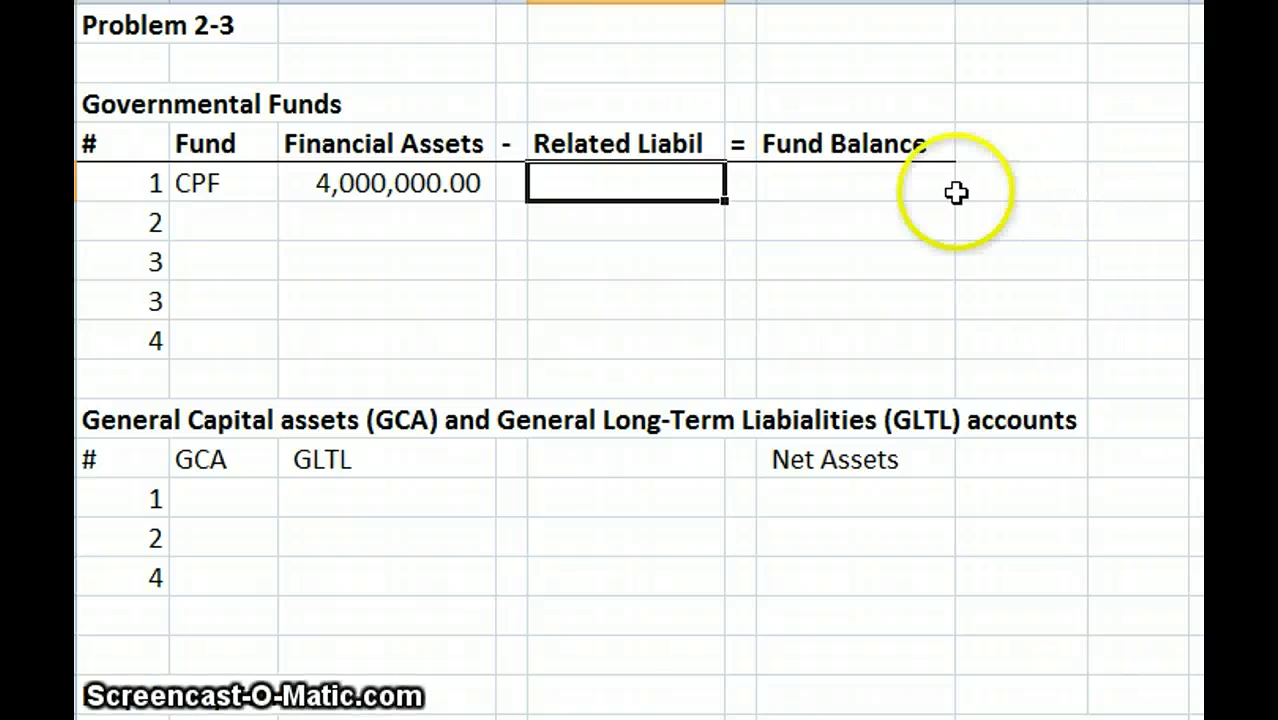
double_click(902, 180)
text(400000)
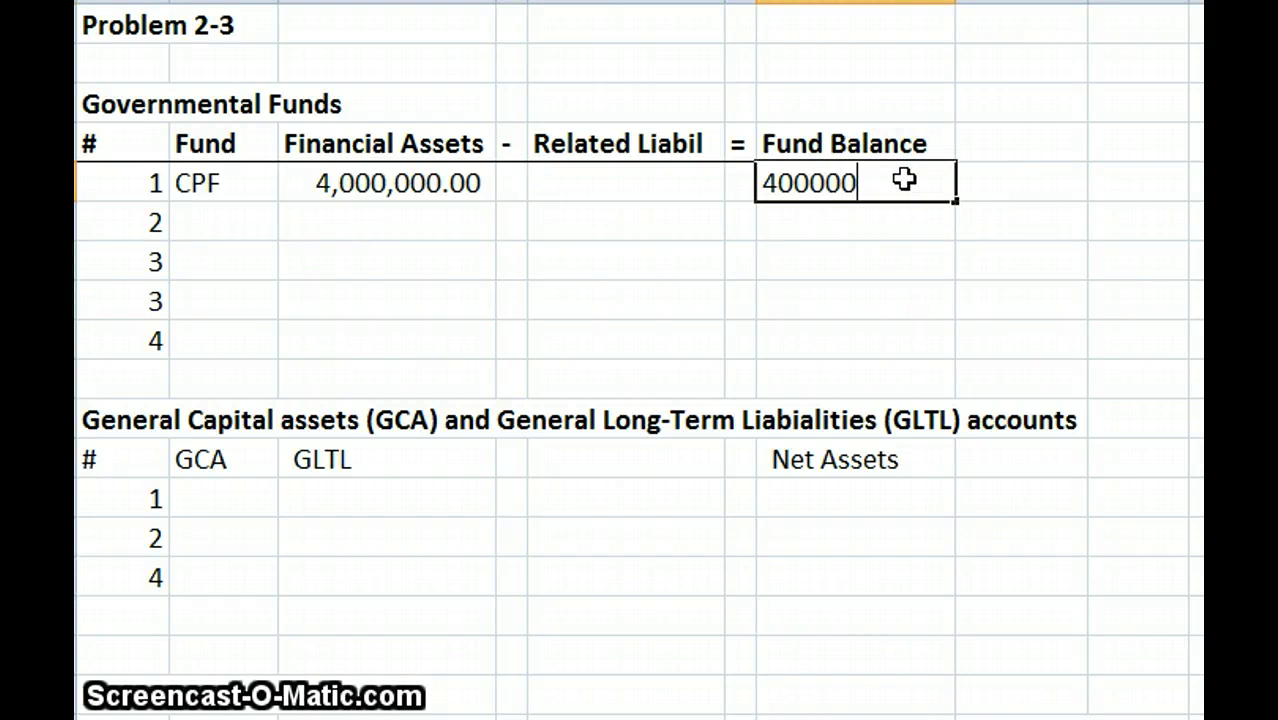
key(Return)
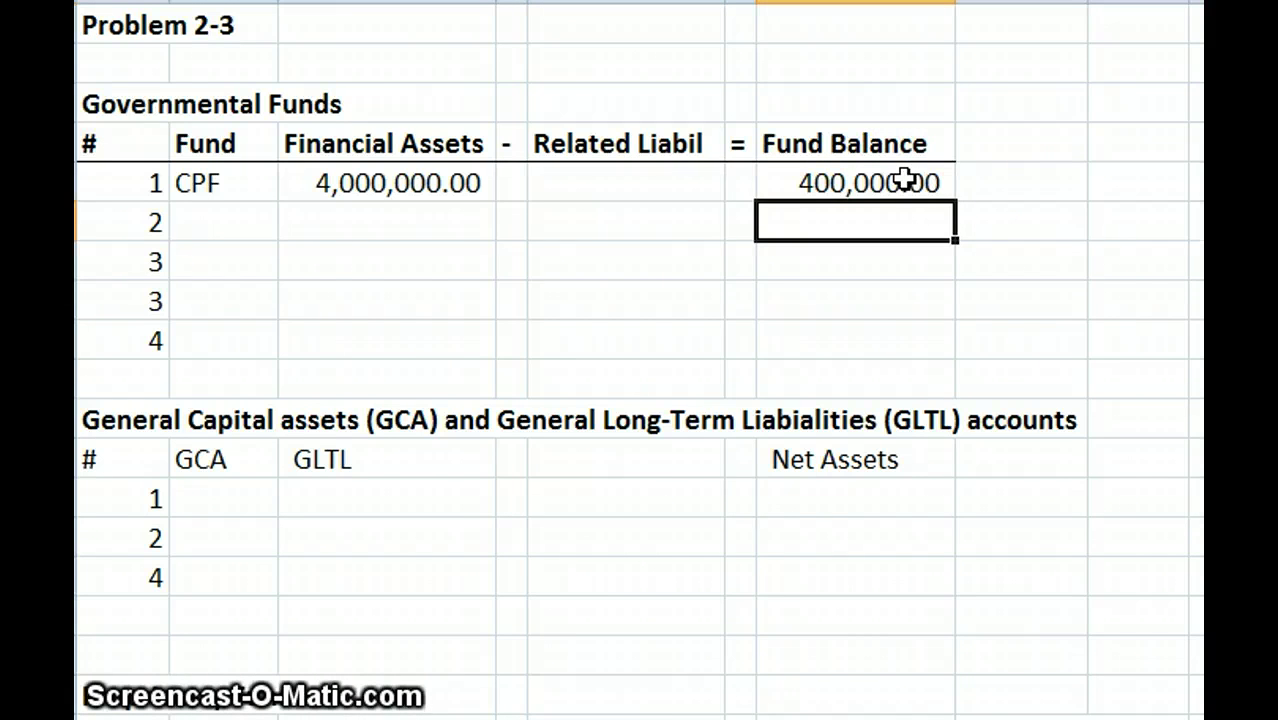
click(890, 186)
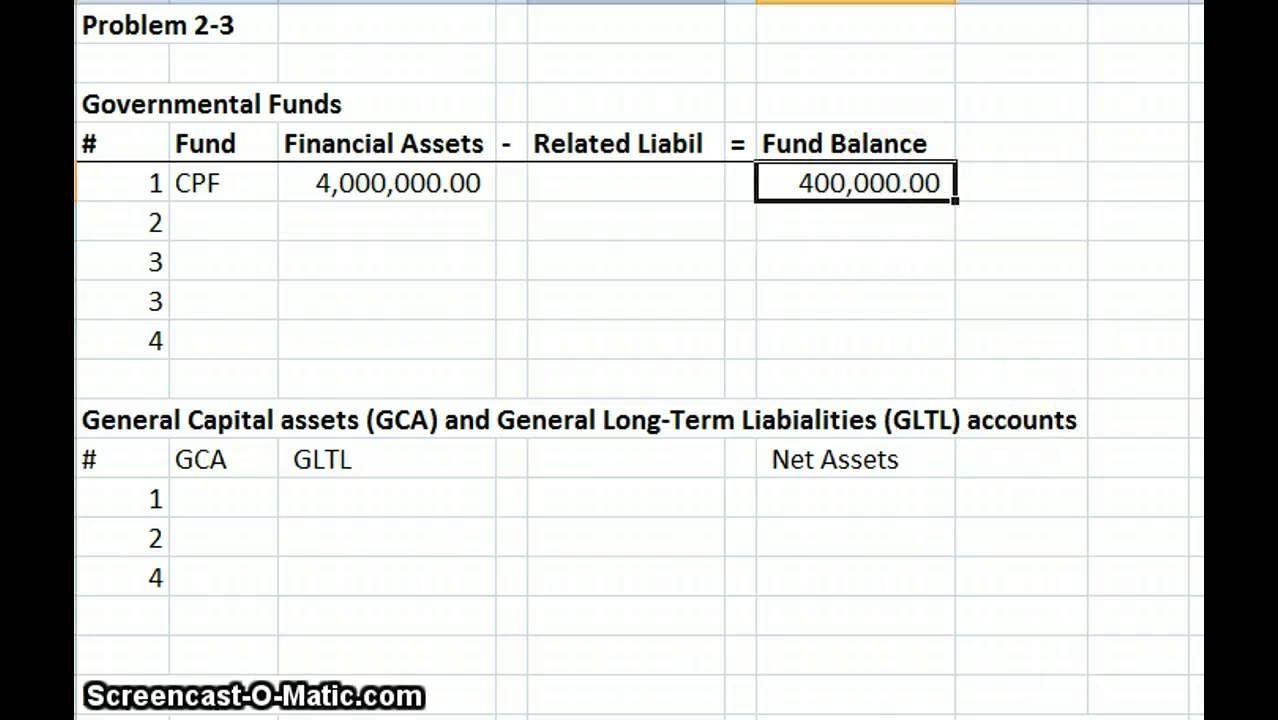
key(F2)
Correct the item 1 fund balance to 4,000,000 and enter 4000000 under GLTL
text(0)
key(Return)
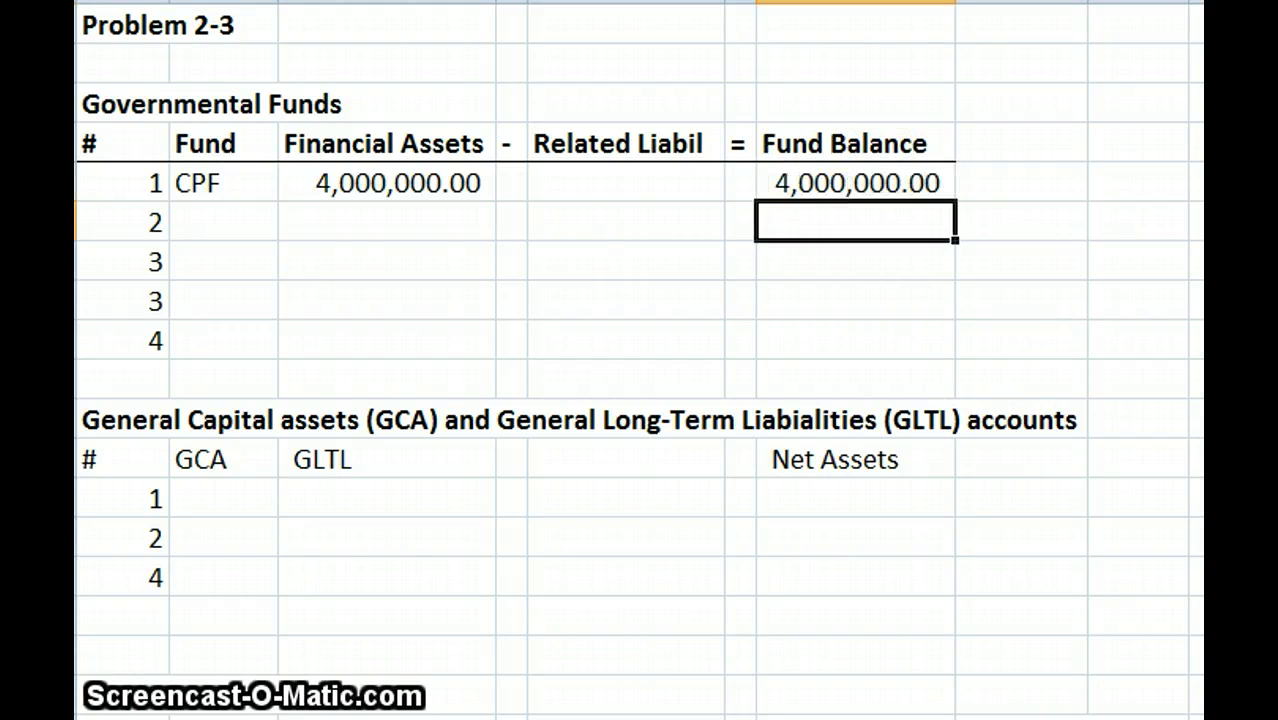
scroll(896, 382, down, 2)
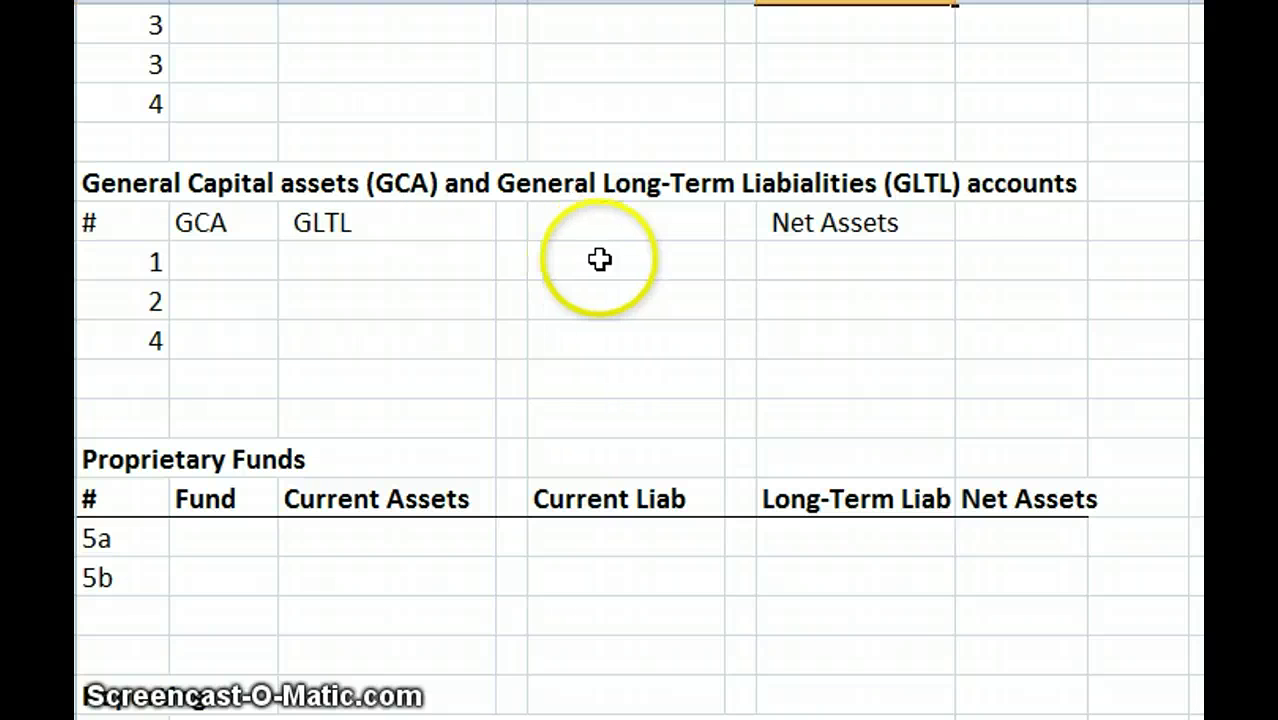
click(322, 266)
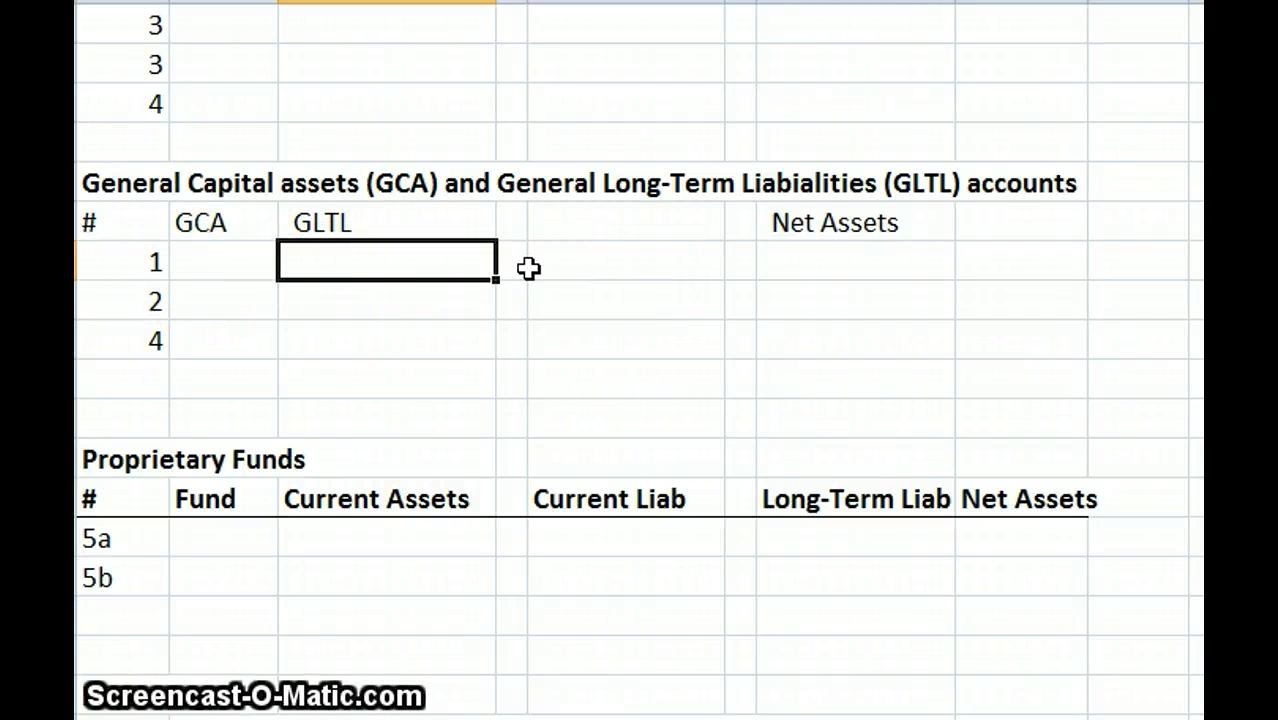
text(40)
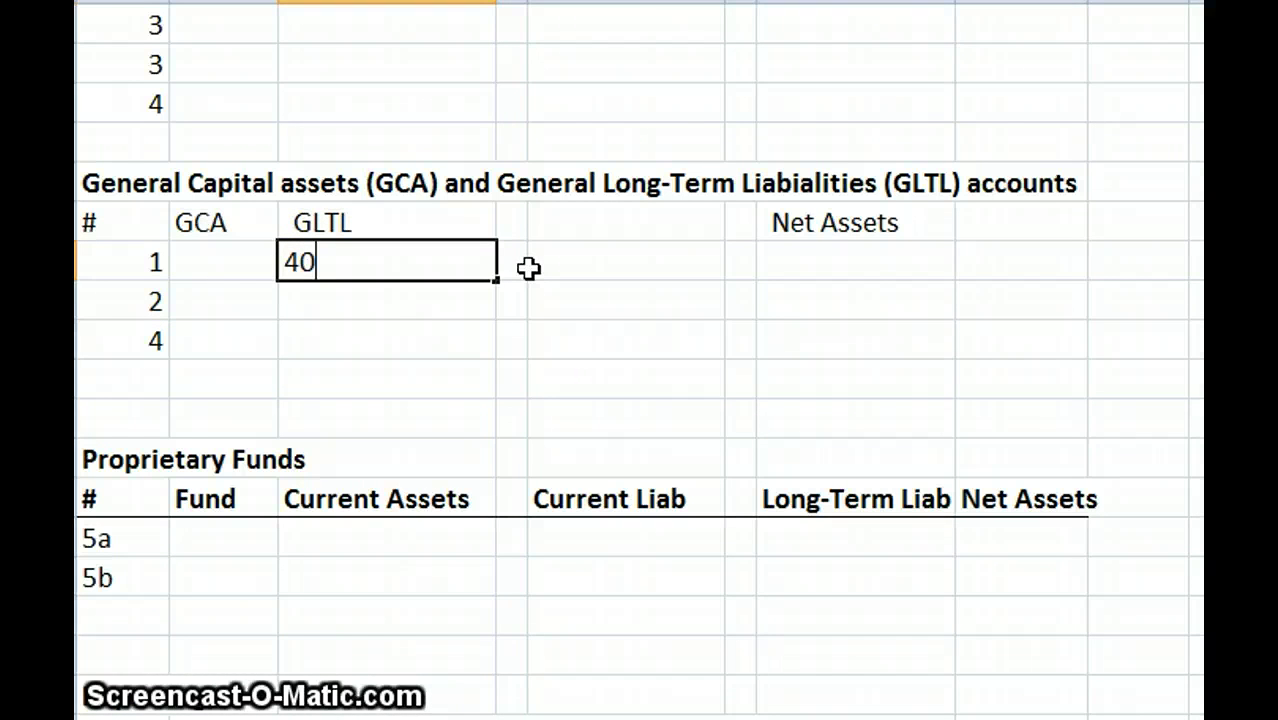
text(00000)
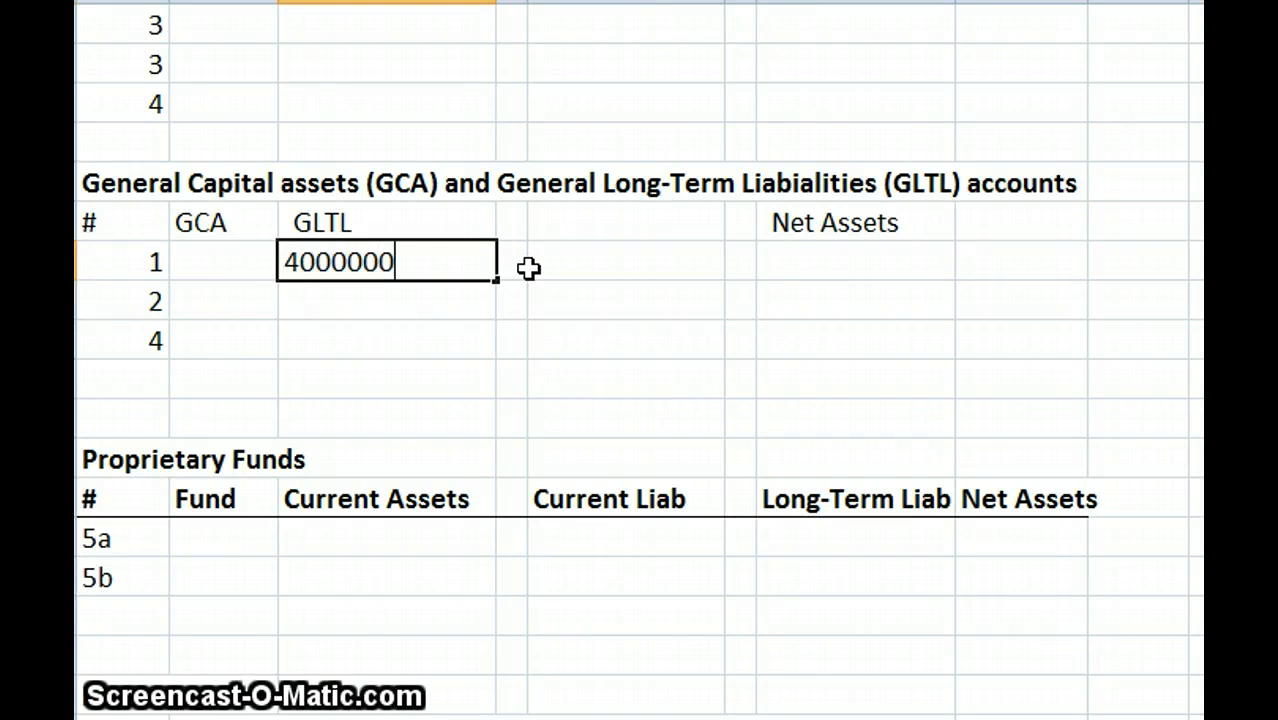
key(Return)
Enter -4000000 as item 1 Net Assets and autofit the Net Assets column
key(Up)
key(Right)
key(Right)
key(Right)
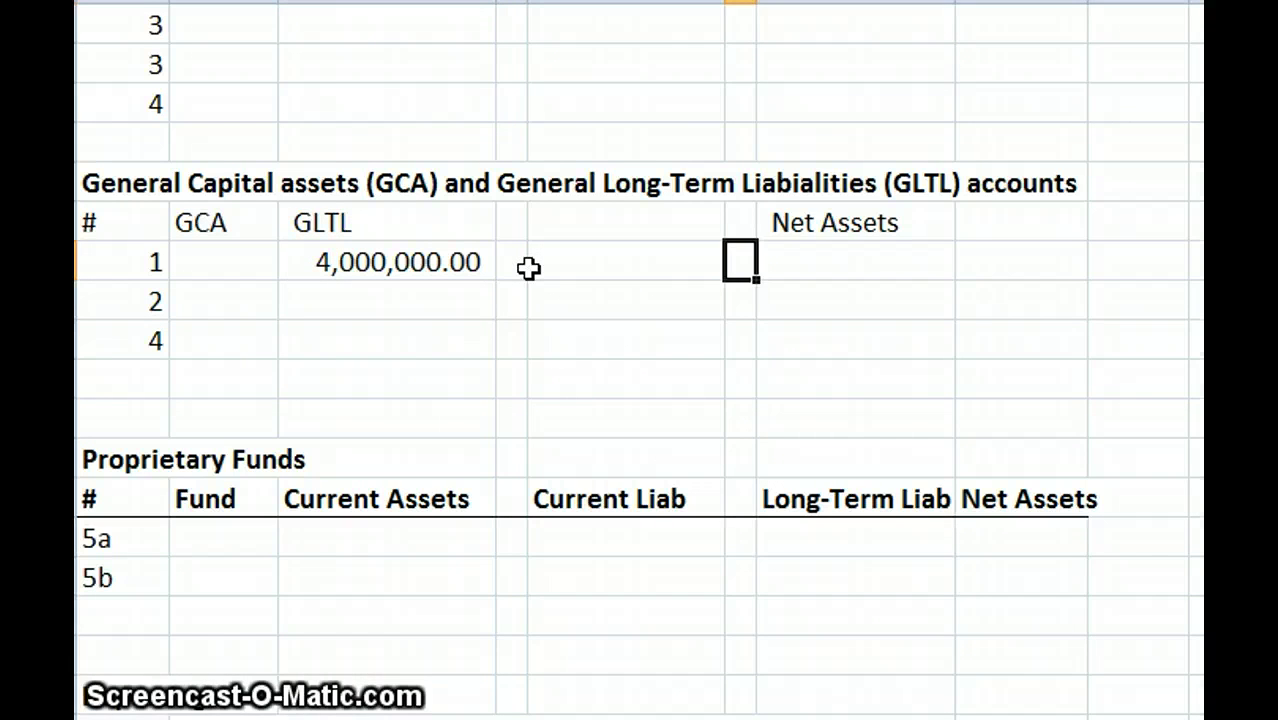
key(Right)
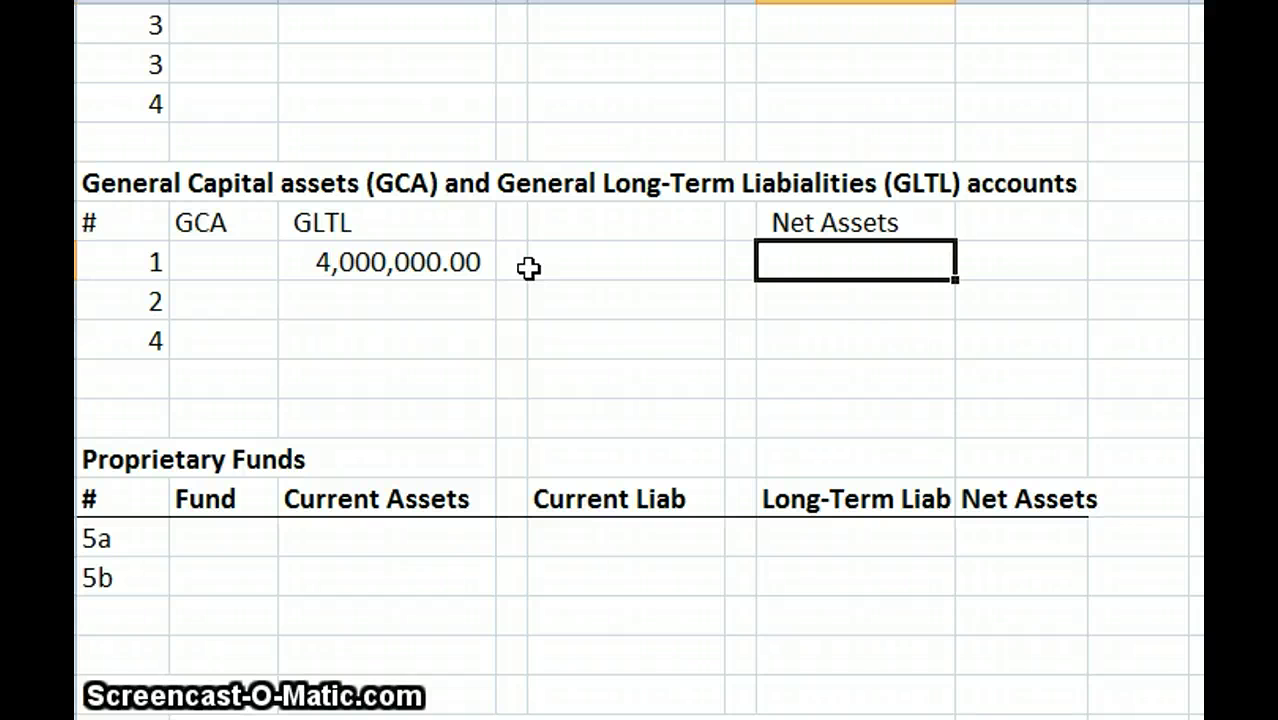
text(-40)
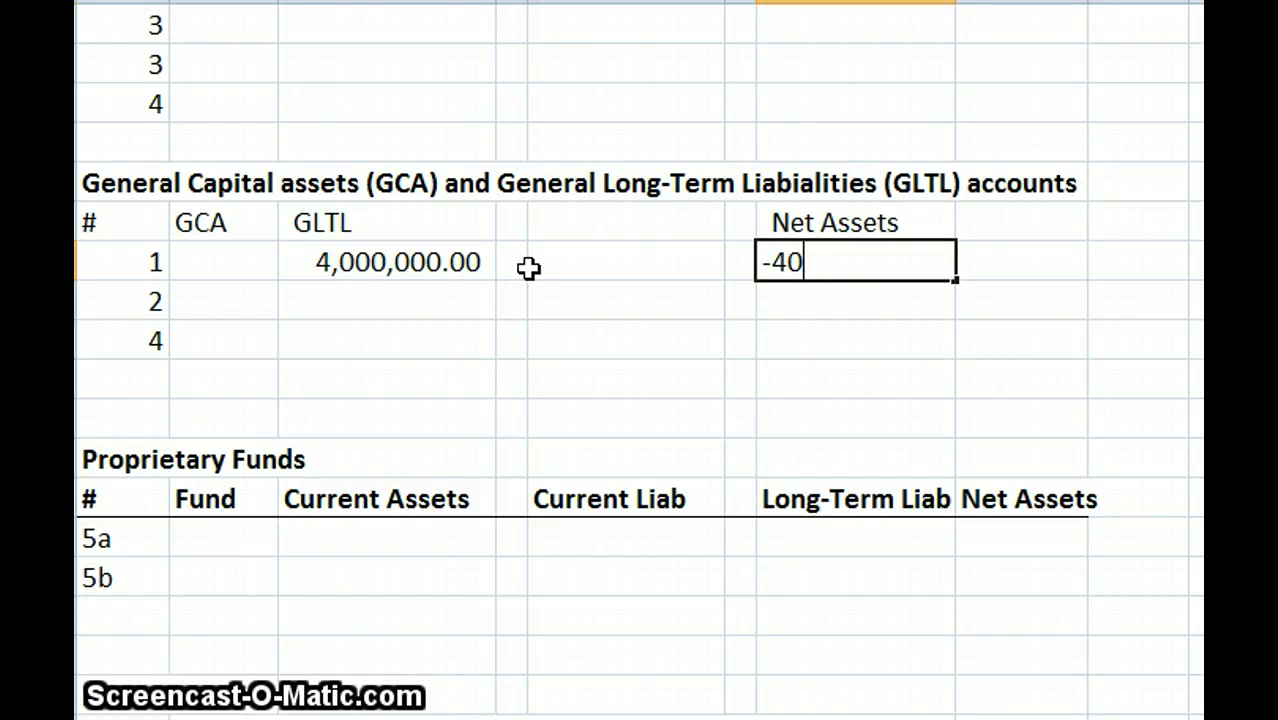
text(00000)
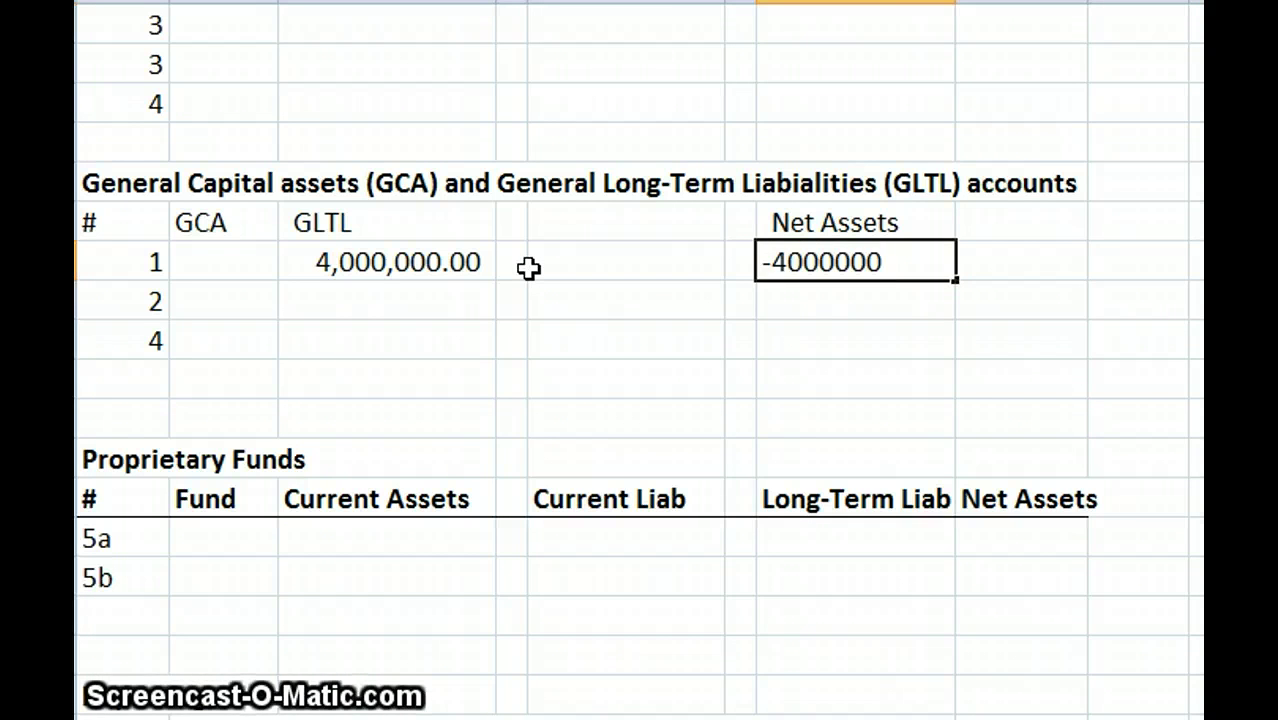
key(Return)
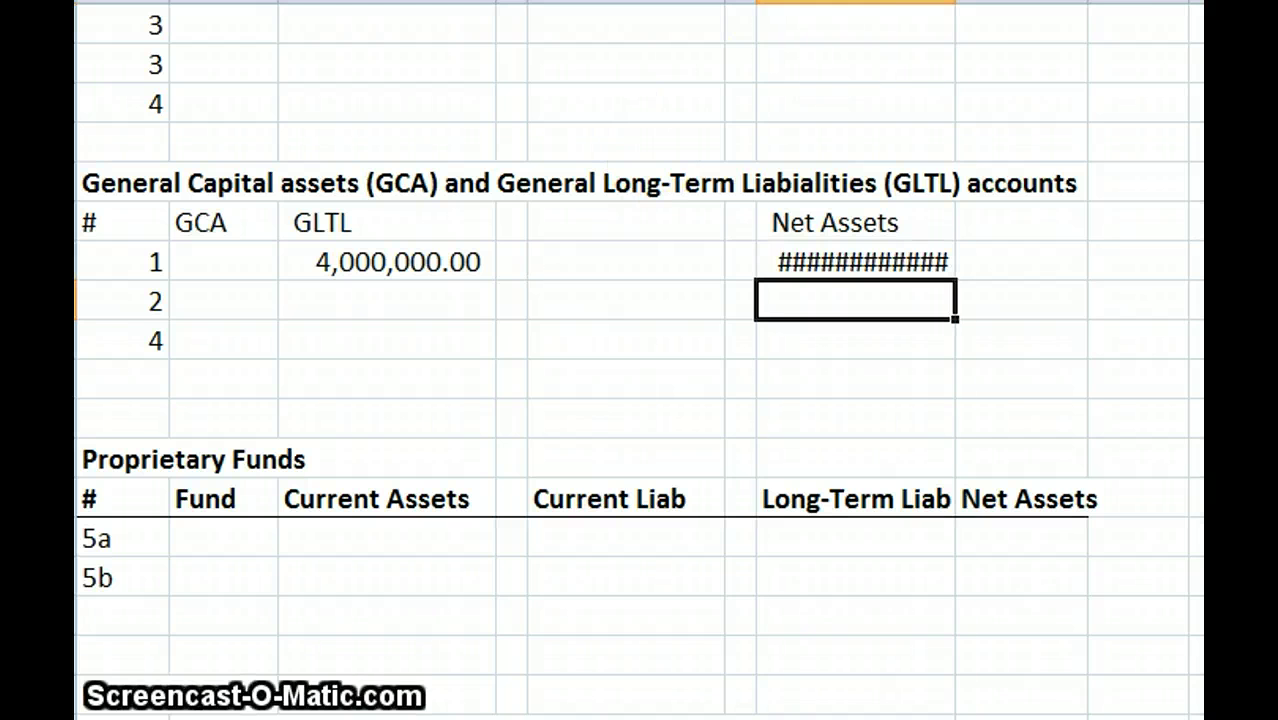
double_click(957, 2)
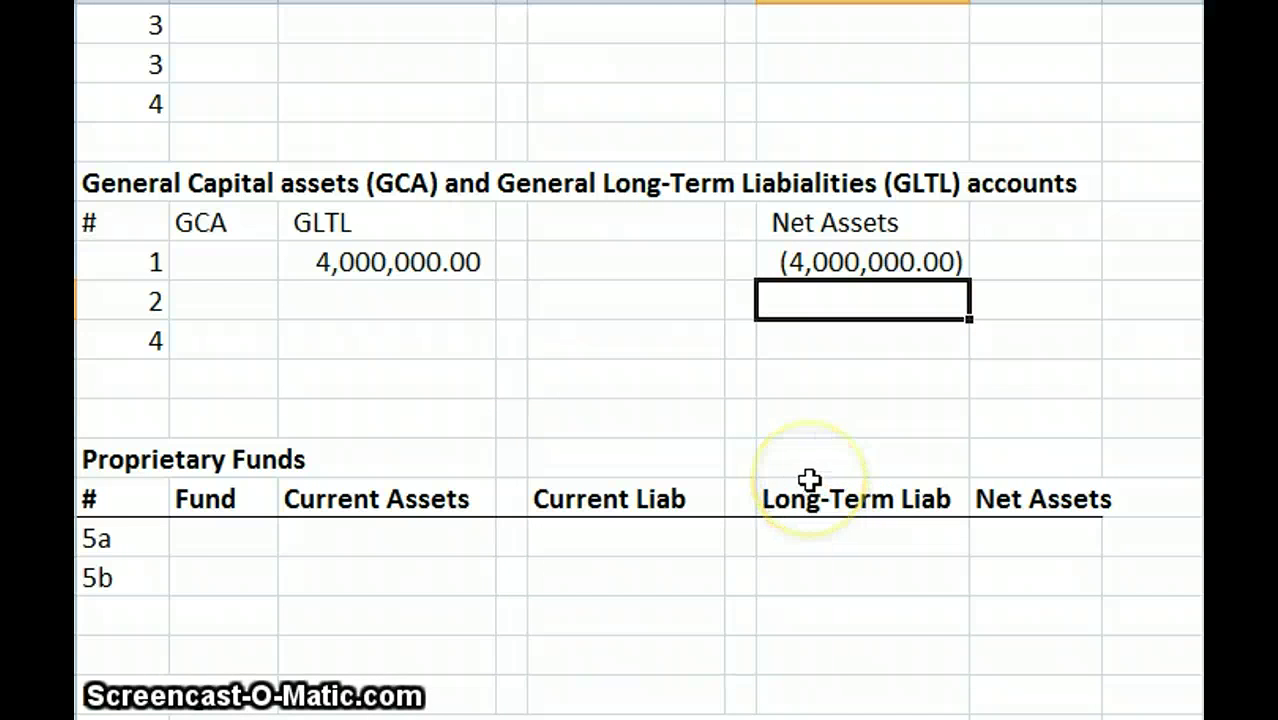
Scroll to the Reporting list and select its first entry
scroll(933, 665, down, 5)
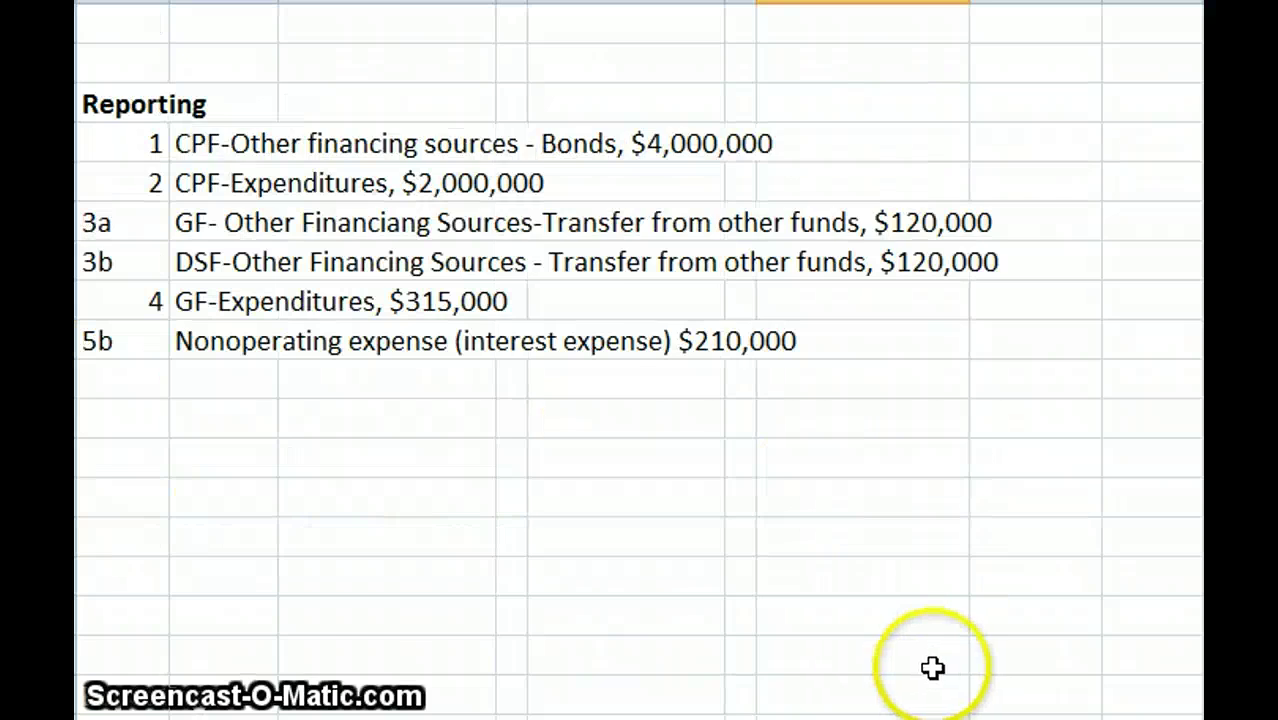
scroll(757, 669, up, 1)
click(218, 256)
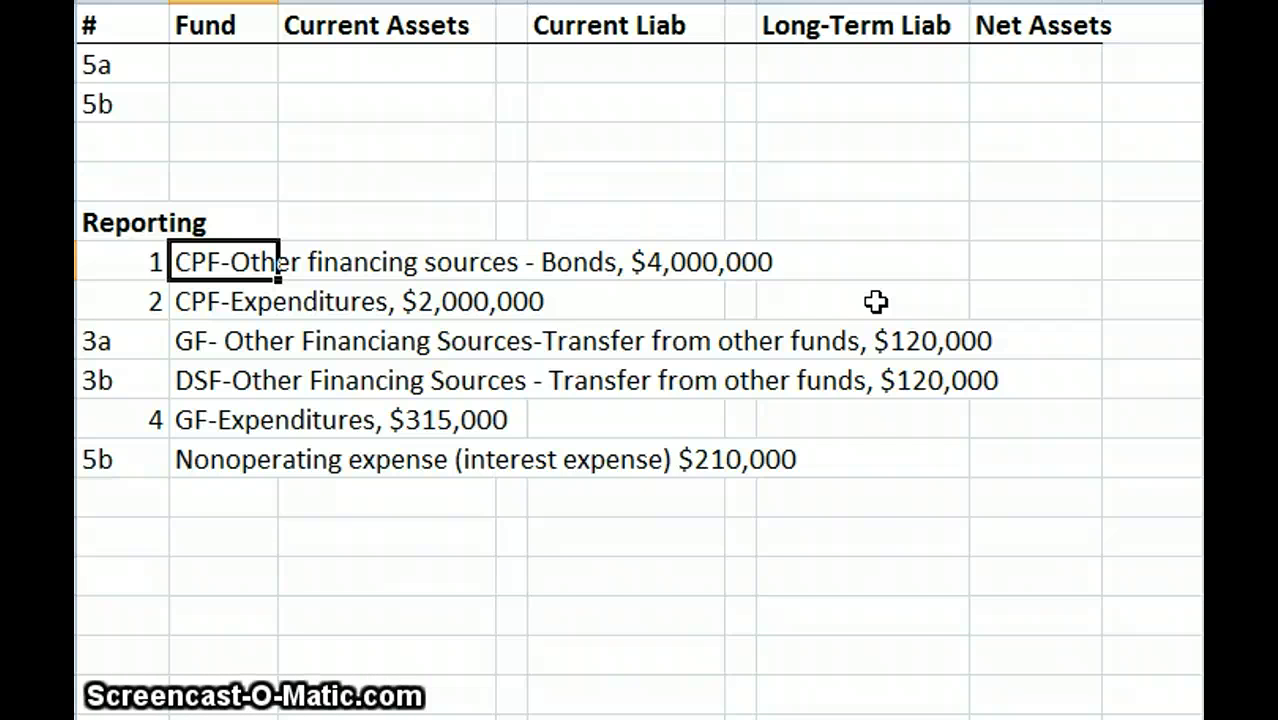
Enter cpf as the row 2 fund with -2200000 in Financial Assets
scroll(778, 182, up, 2)
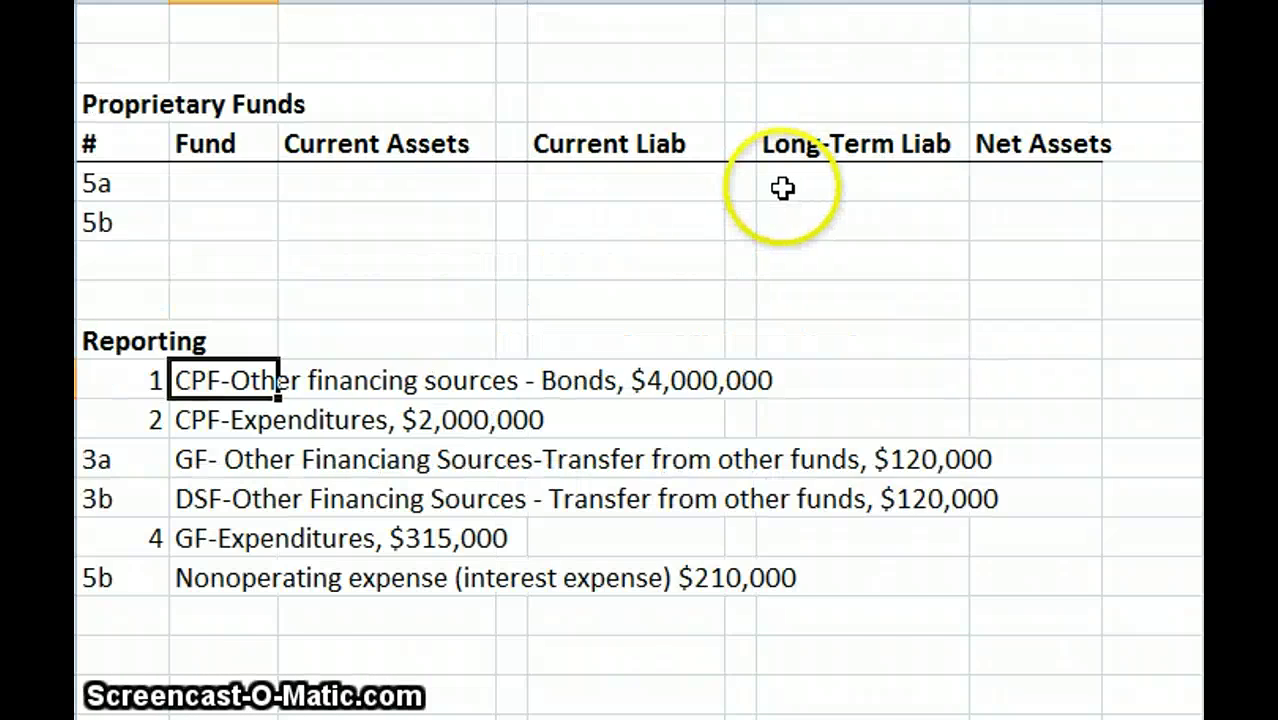
scroll(660, 97, up, 4)
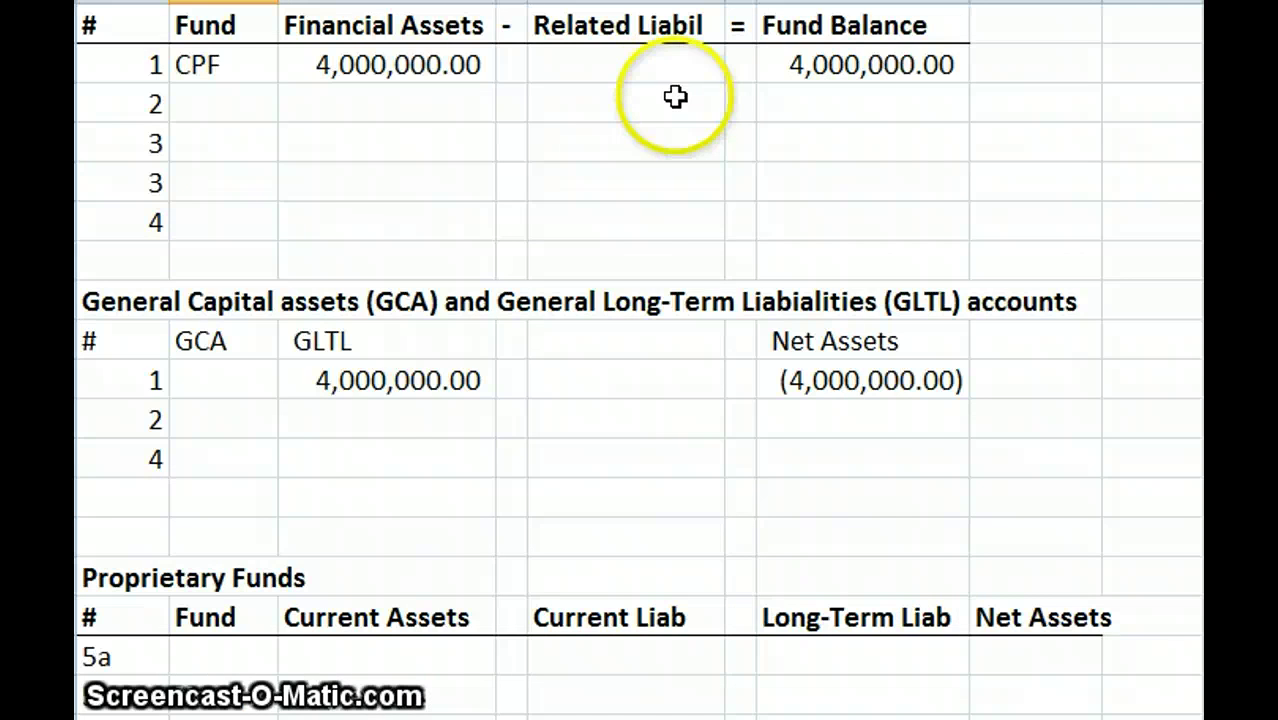
click(200, 224)
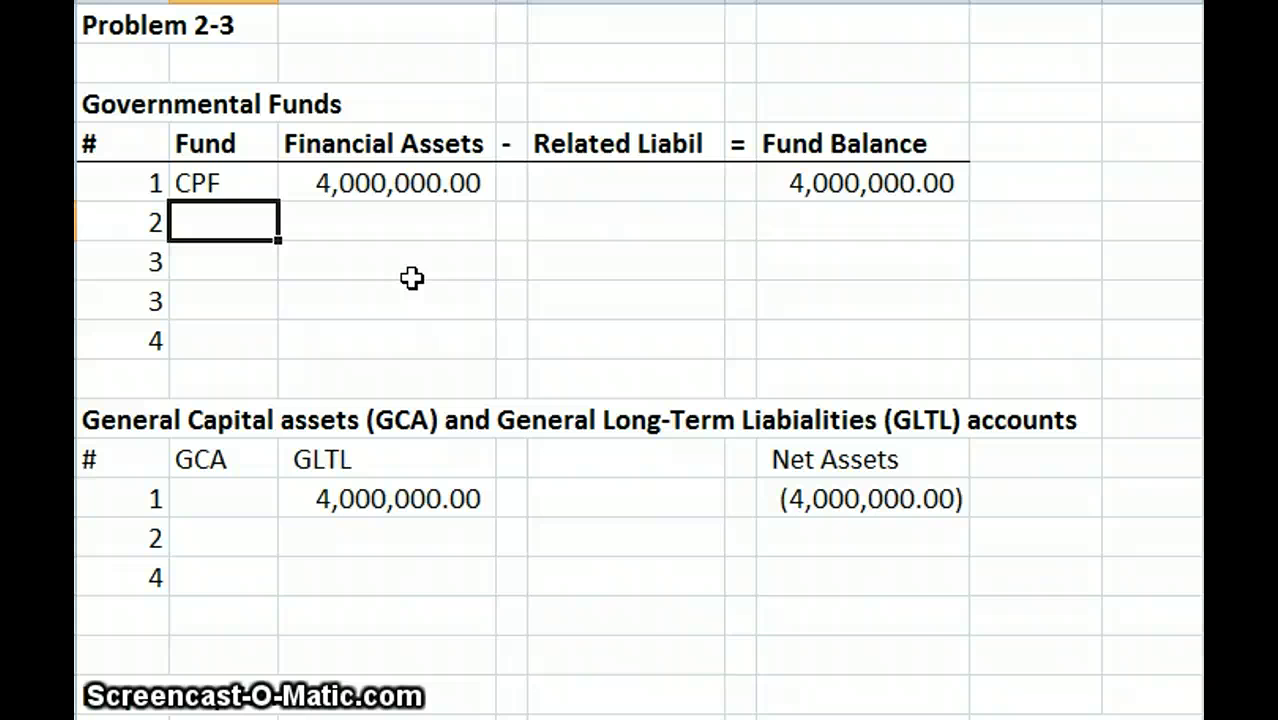
text(cpf)
key(Return)
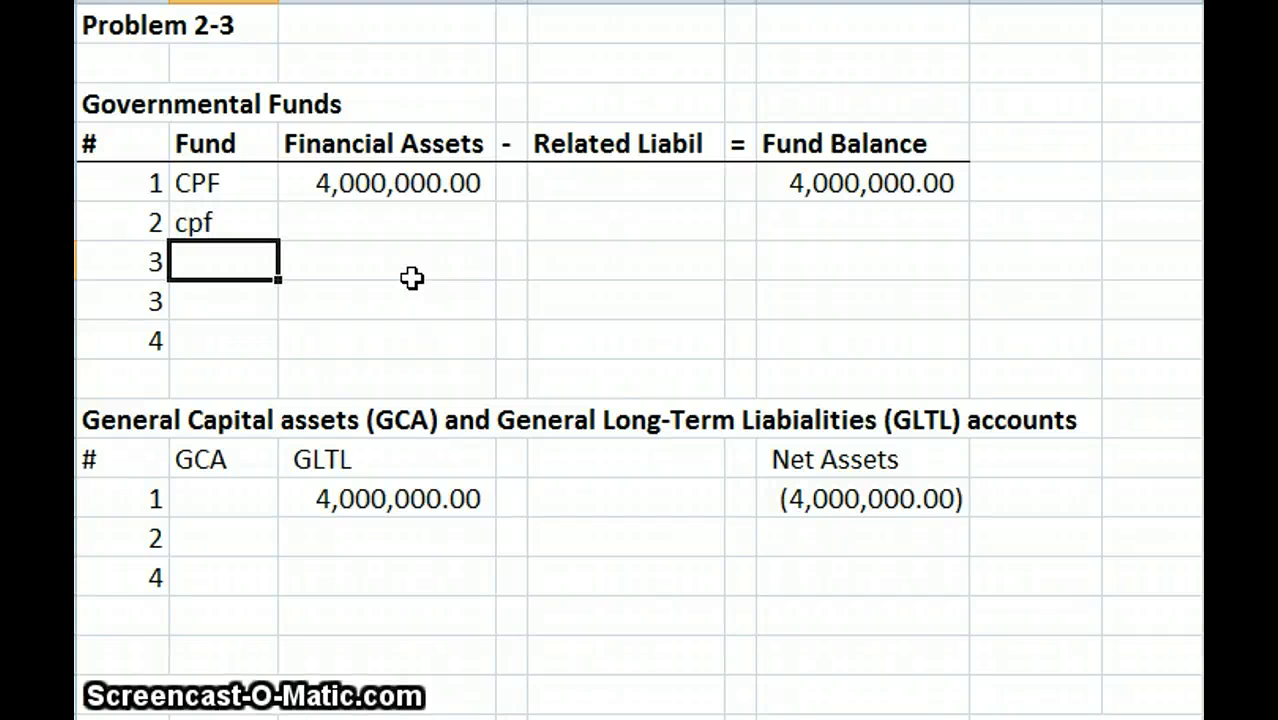
key(Up)
key(Right)
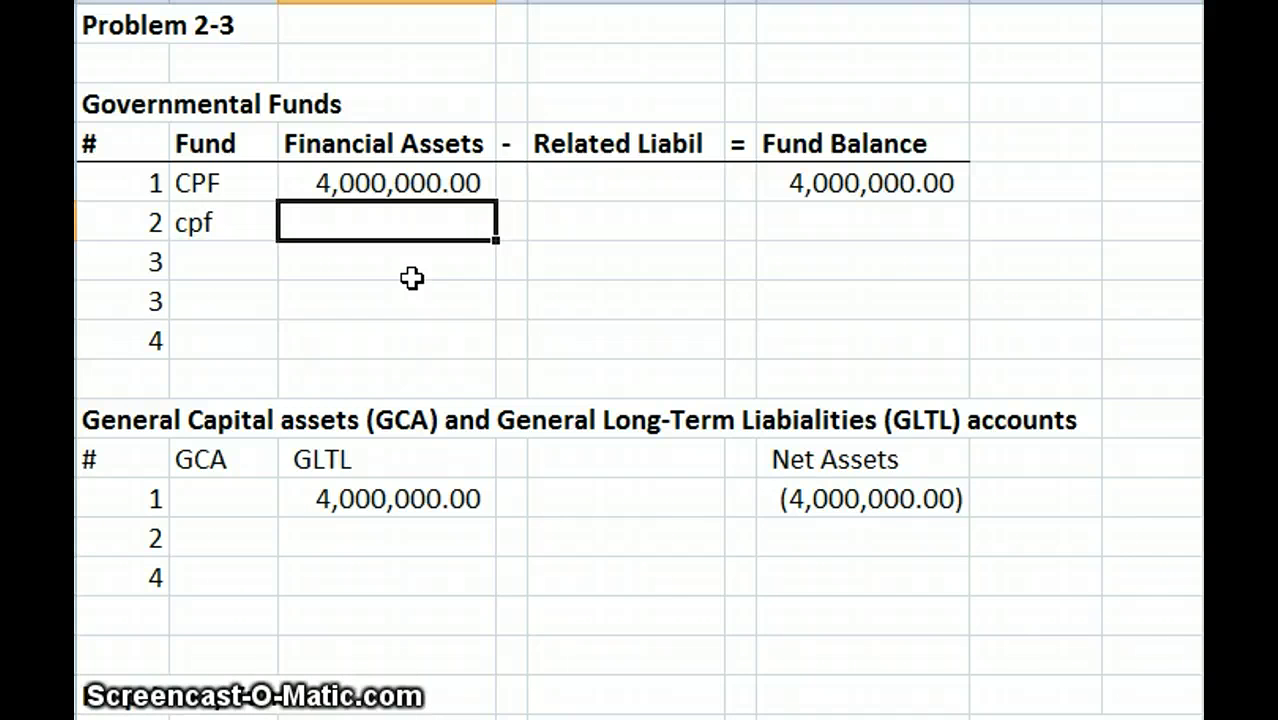
text(-22)
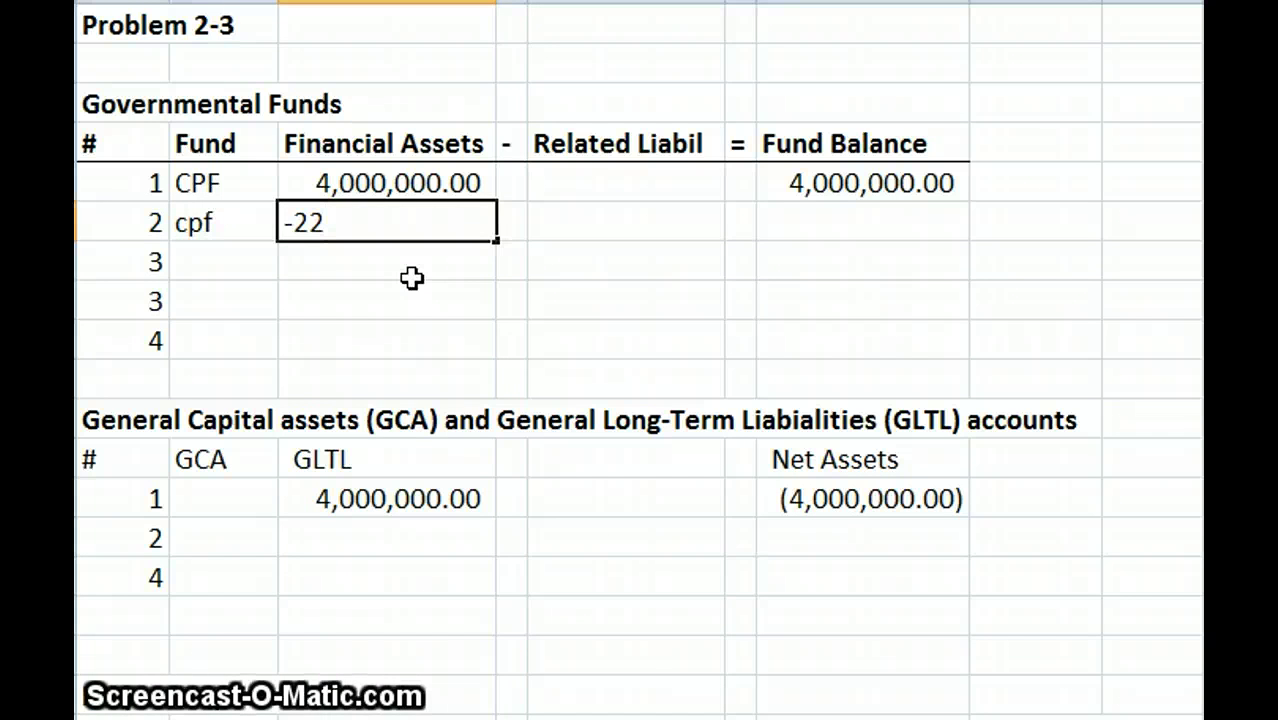
text(00000)
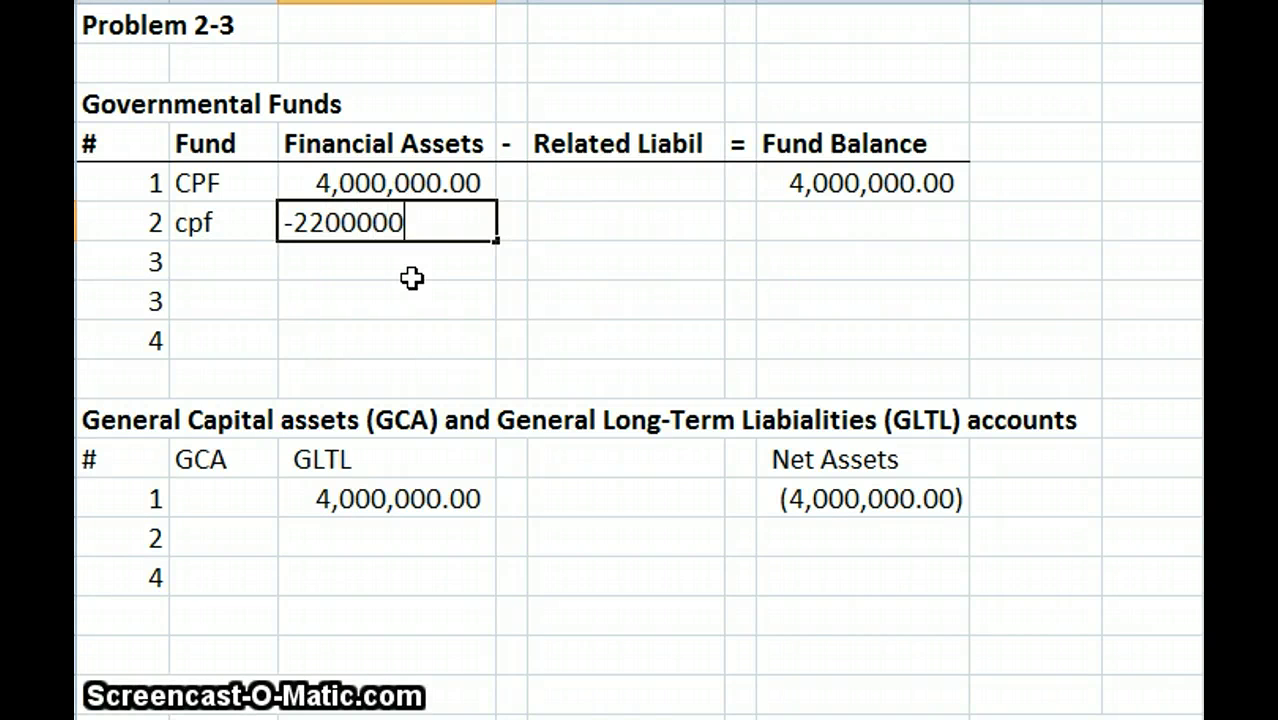
key(Right)
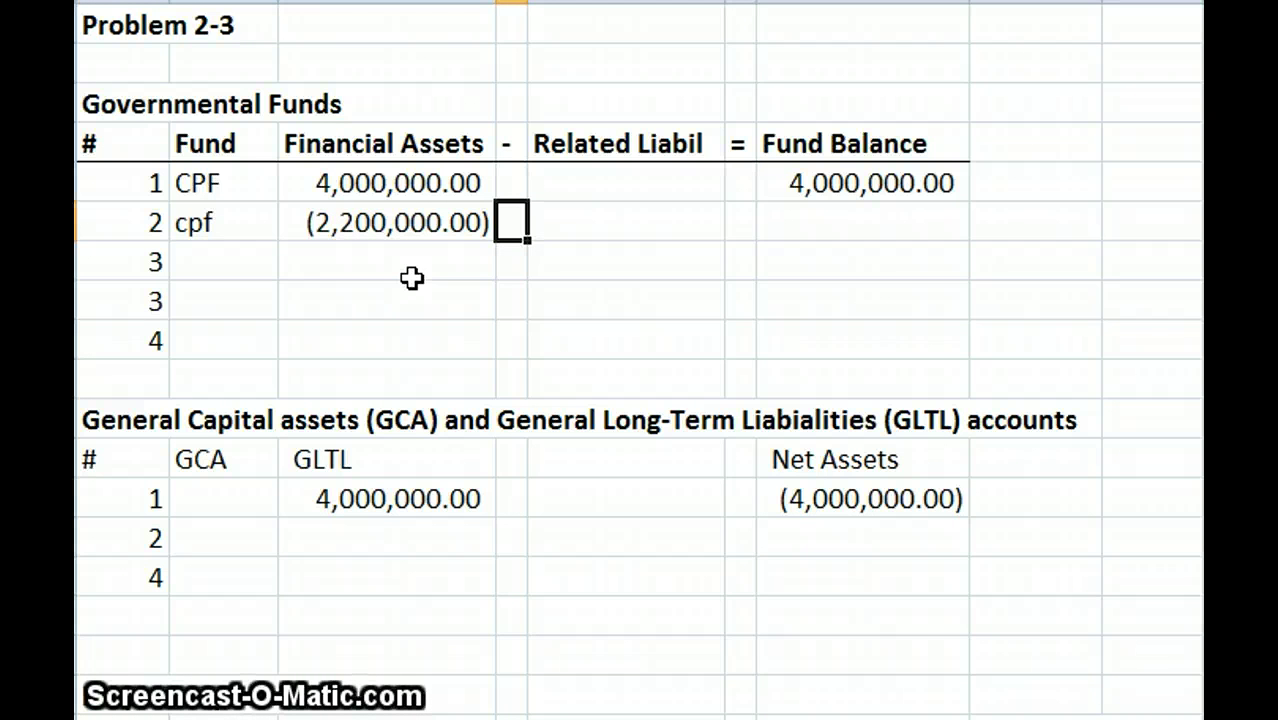
key(Right)
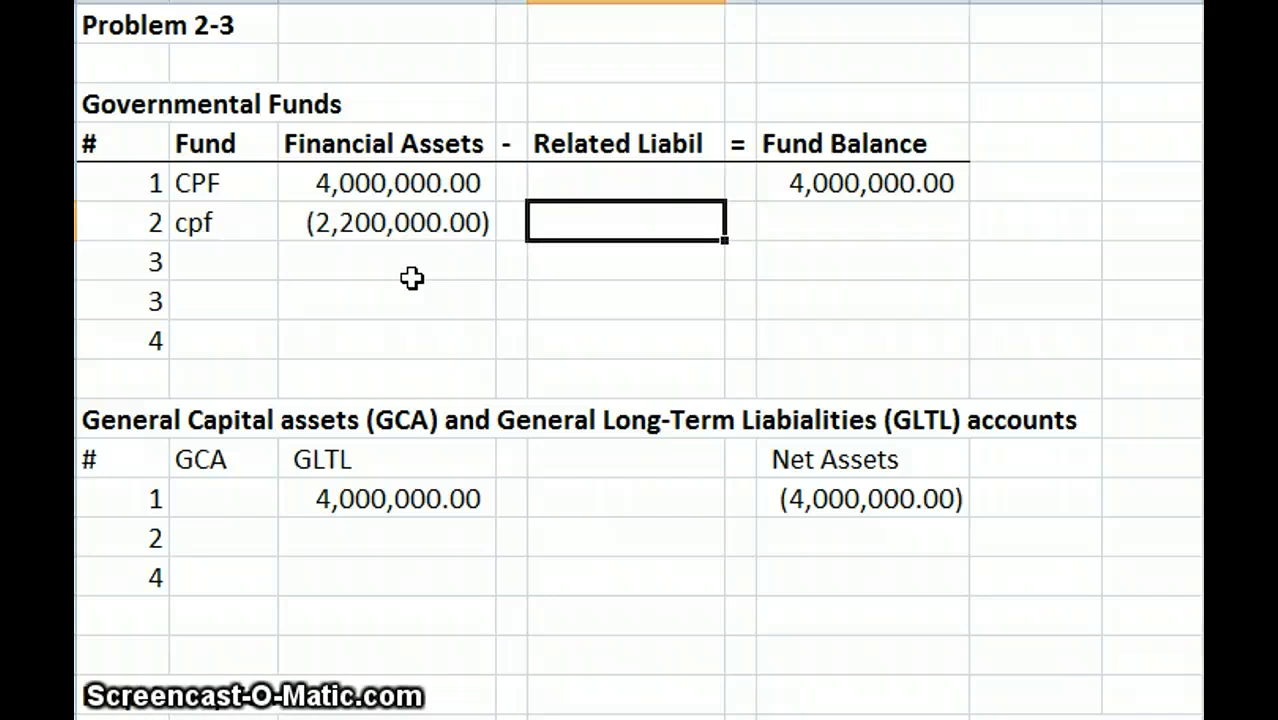
Enter 600,000 as the row 2 related liability
text(60)
text(0)
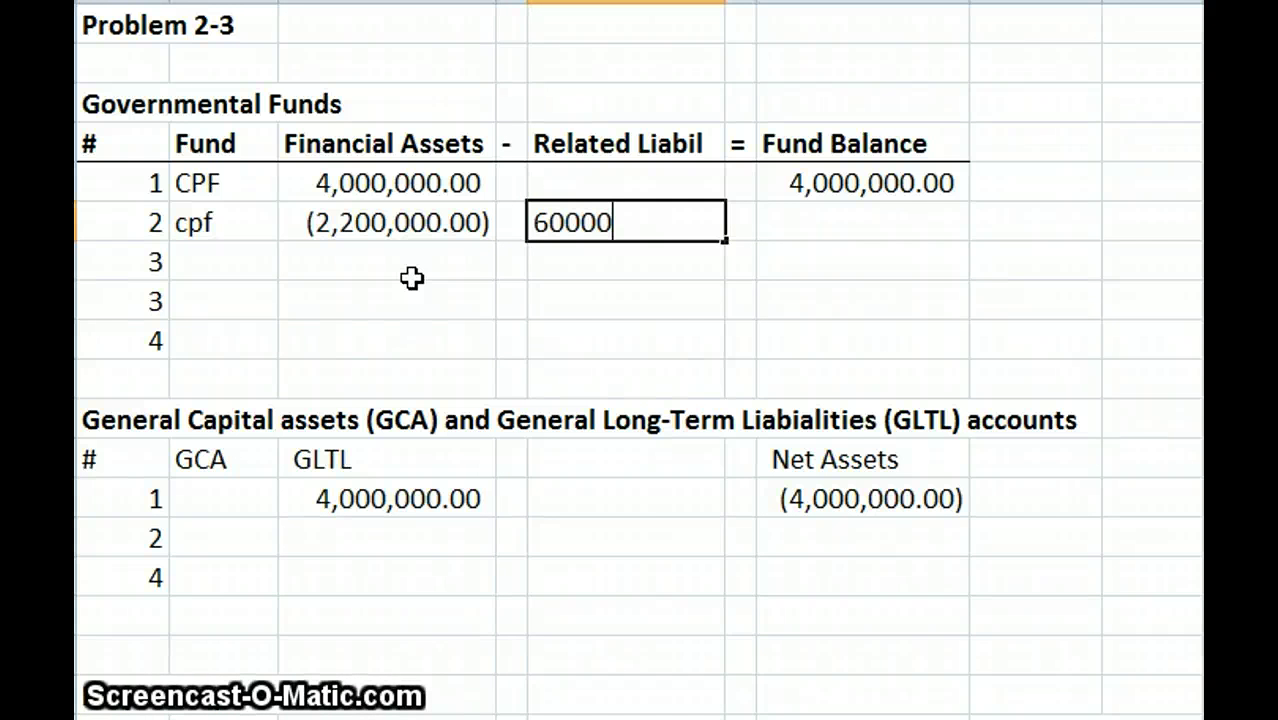
text(,000)
key(Return)
key(Up)
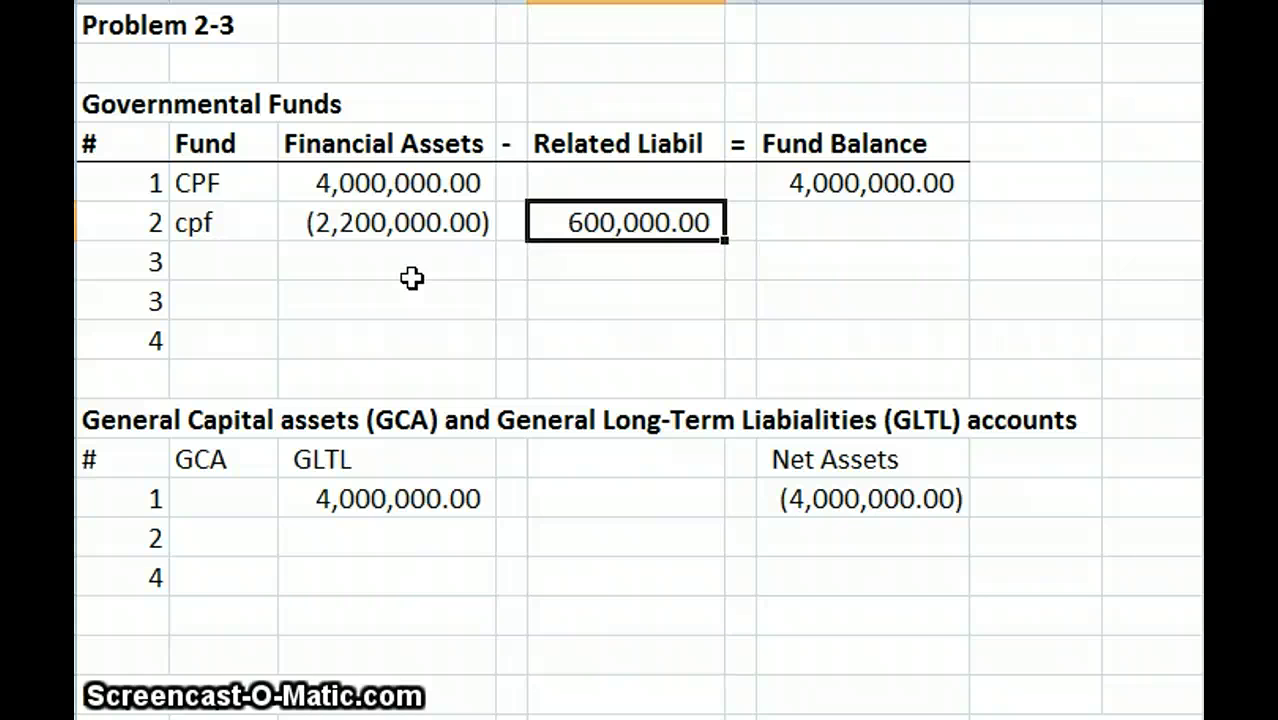
key(Right)
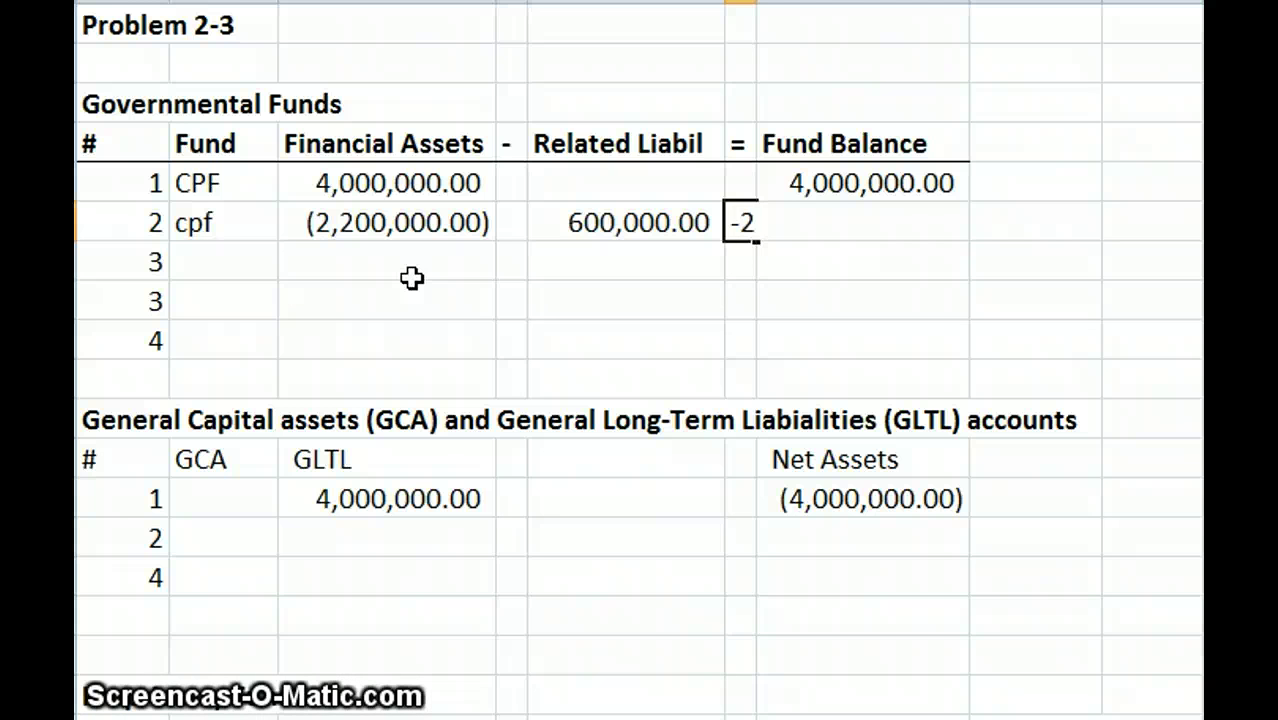
Enter the negative row 2 fund balance and widen the Fund Balance column to show it
key(Escape)
key(Right)
text(-2)
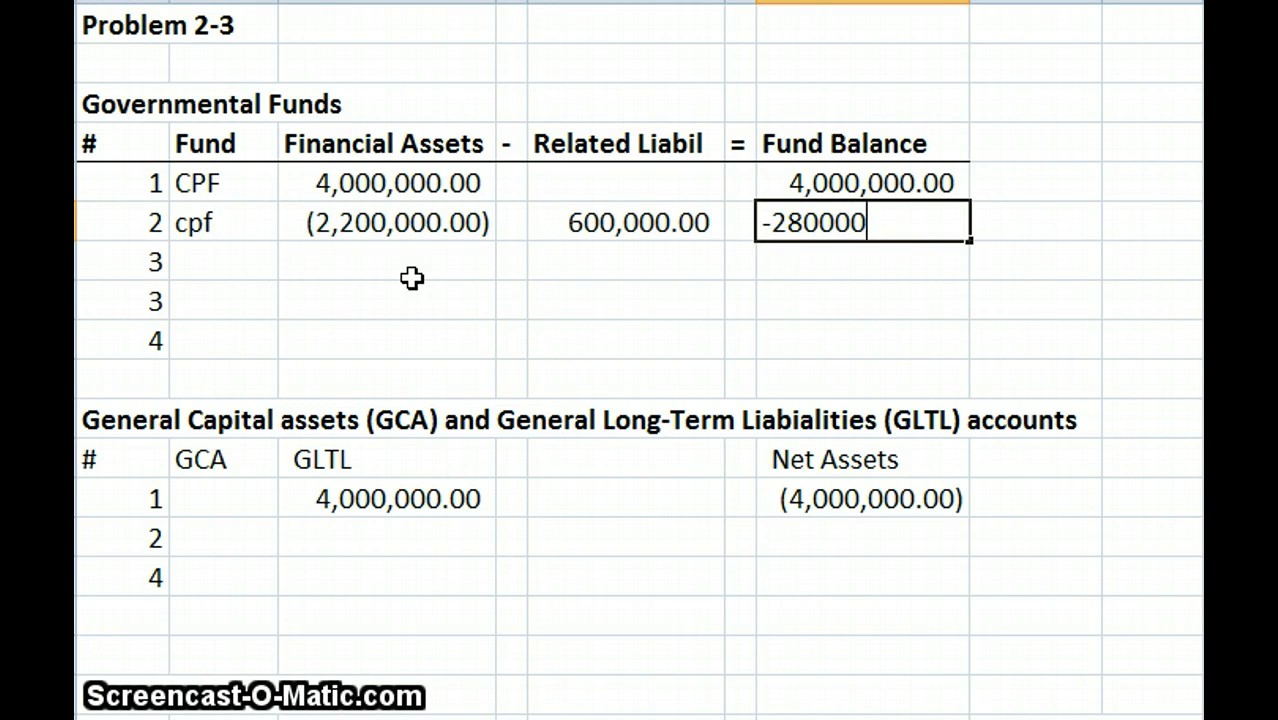
key(Return)
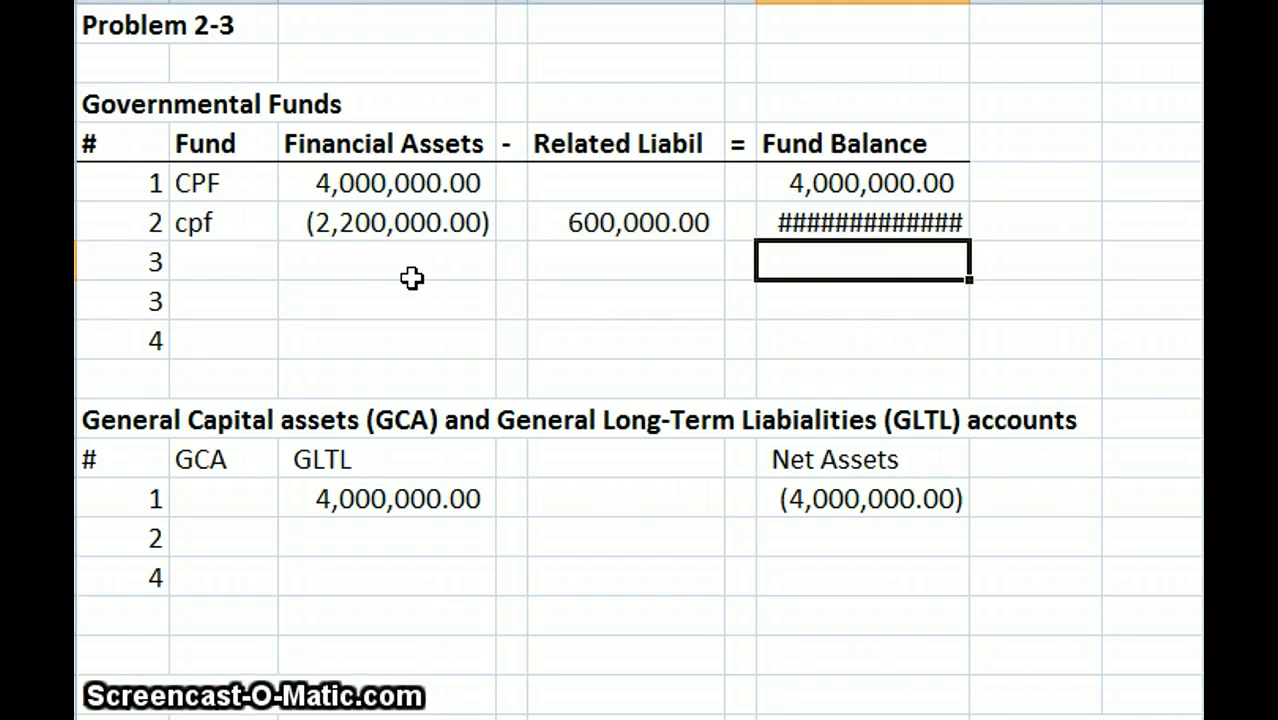
drag(969, 0, 979, 0)
click(905, 222)
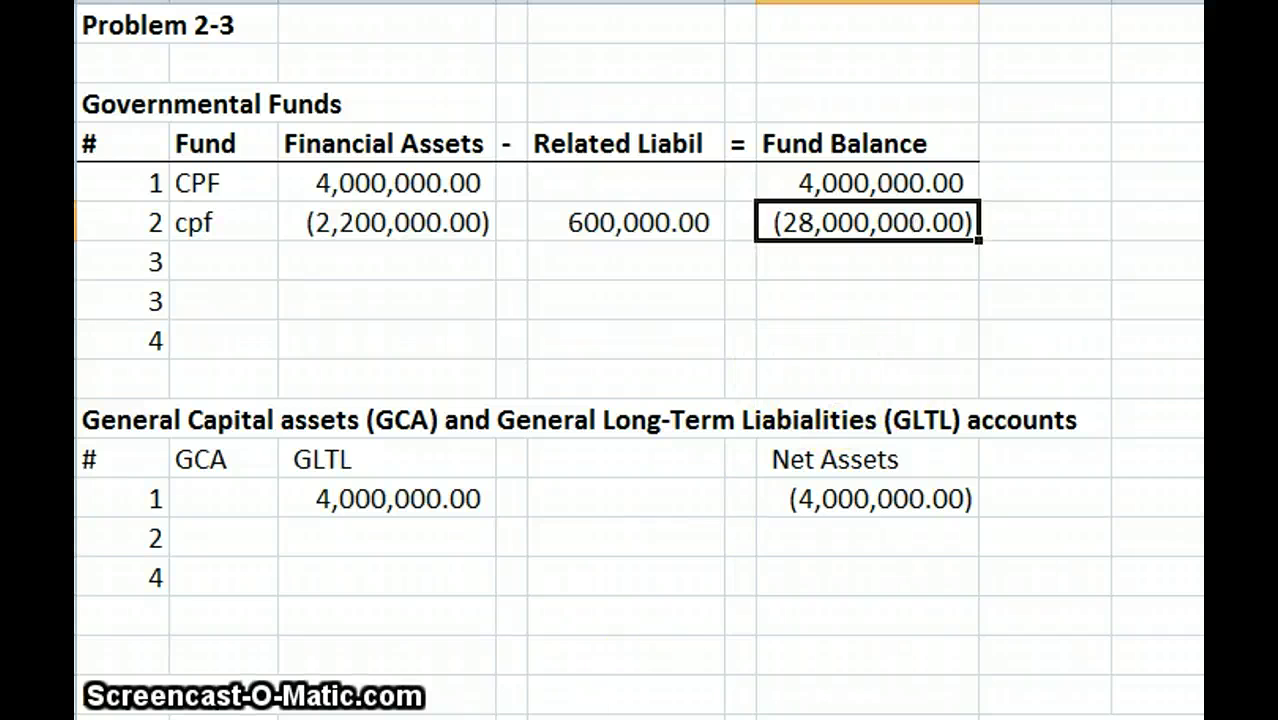
Change the Reporting line 2 CPF-Expenditures amount to $2,800,000
scroll(632, 573, down, 1)
click(378, 390)
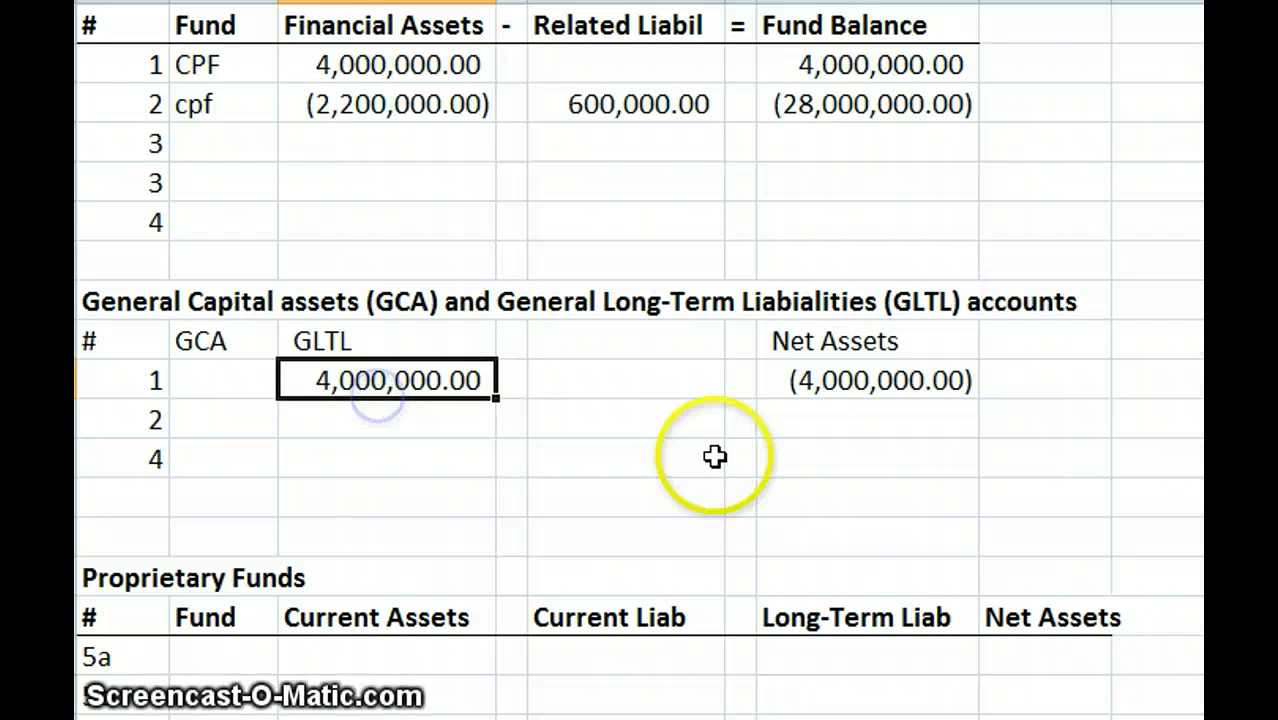
scroll(733, 510, down, 4)
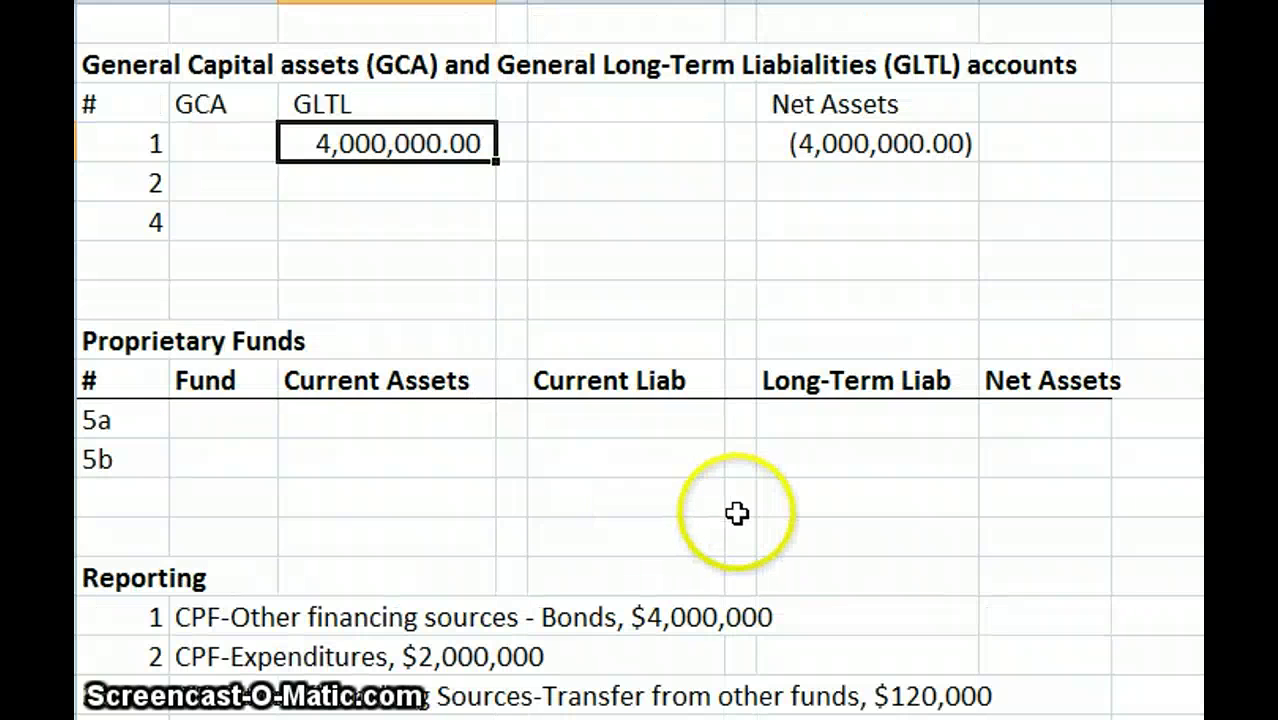
click(245, 421)
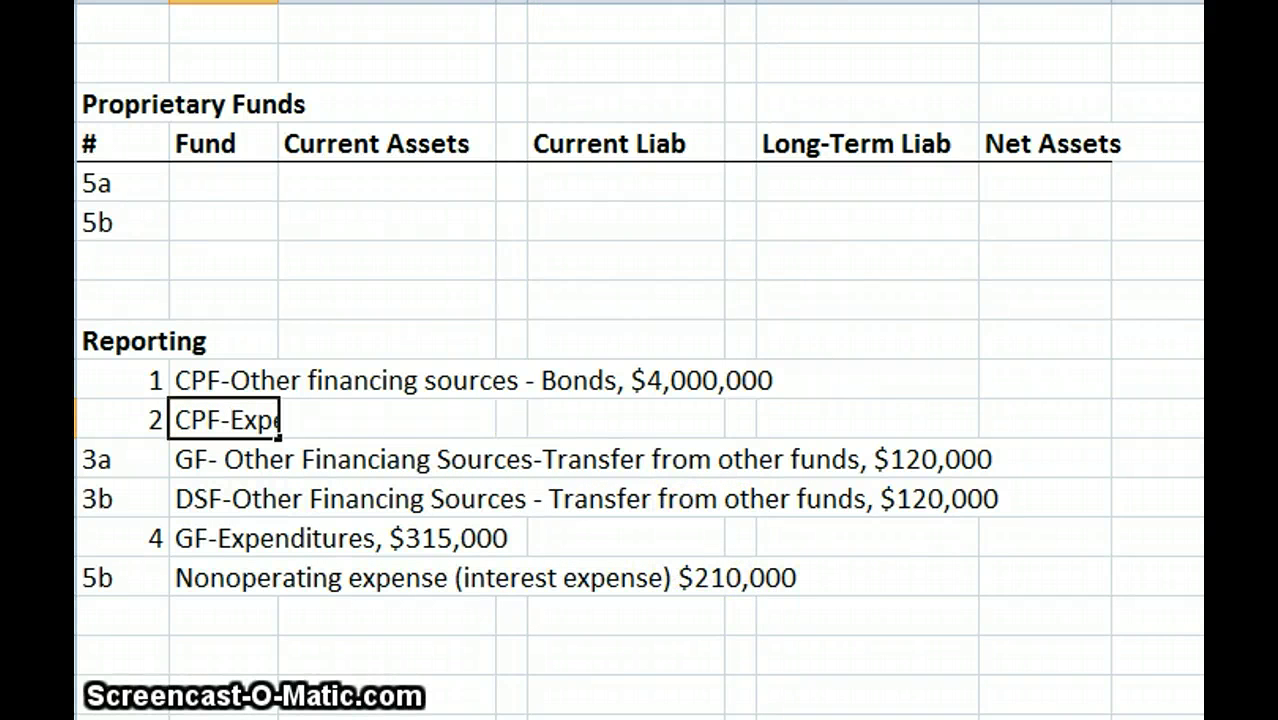
key(Return)
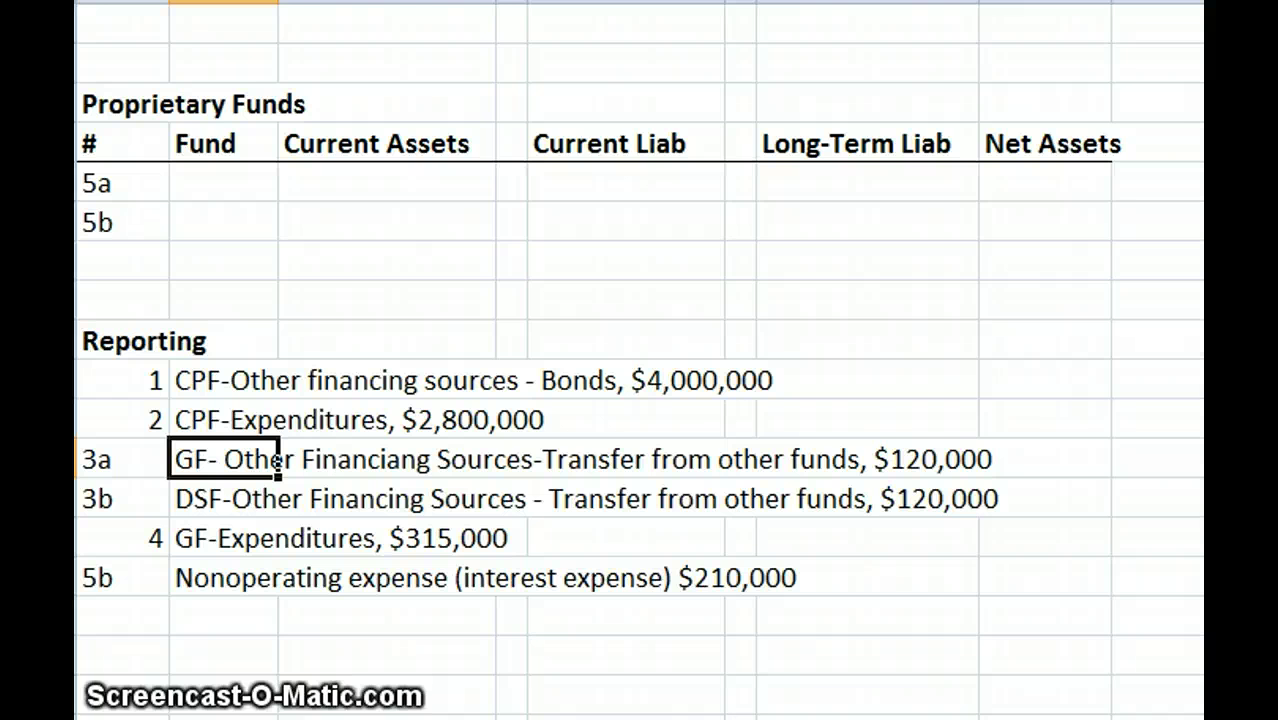
scroll(956, 143, up, 2)
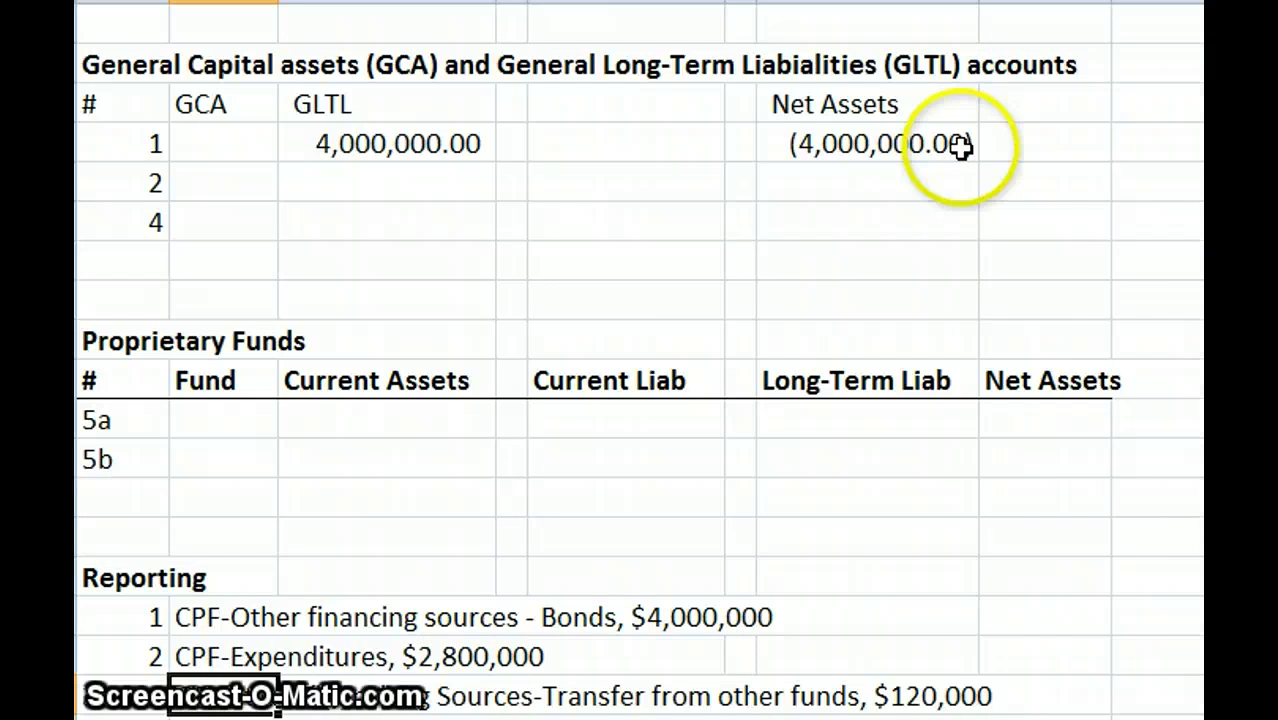
scroll(900, 260, up, 3)
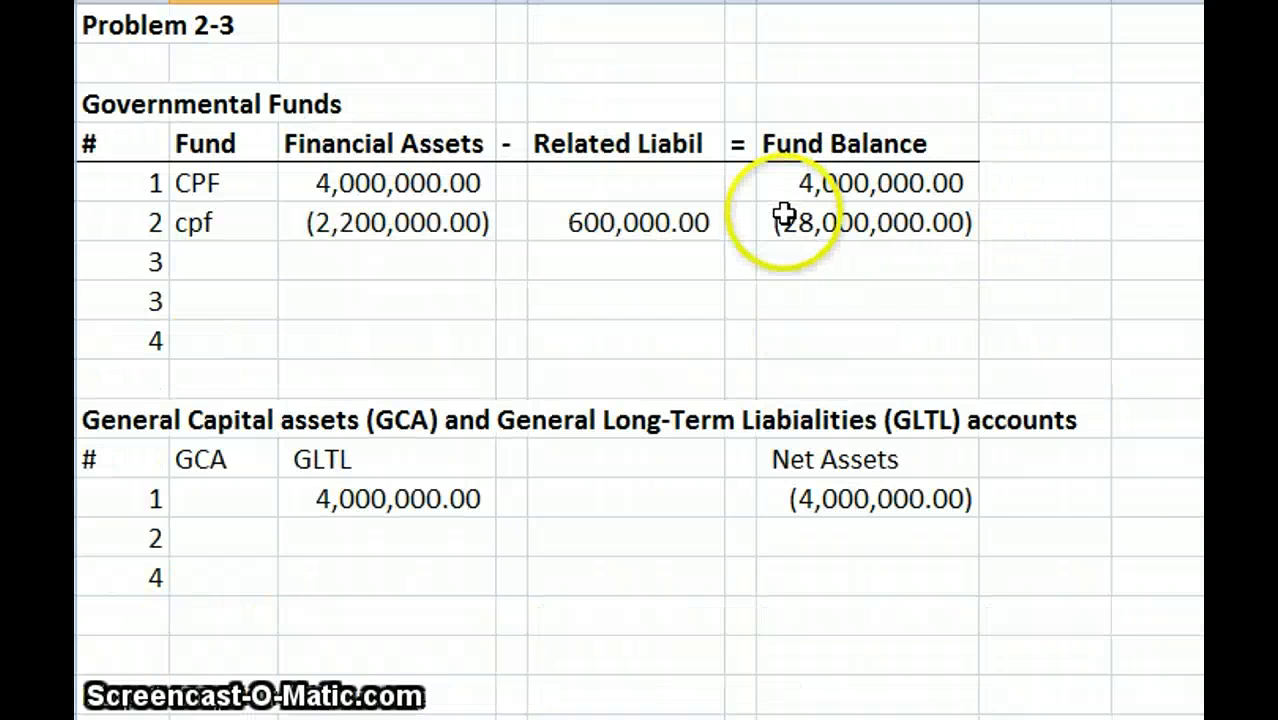
click(1087, 177)
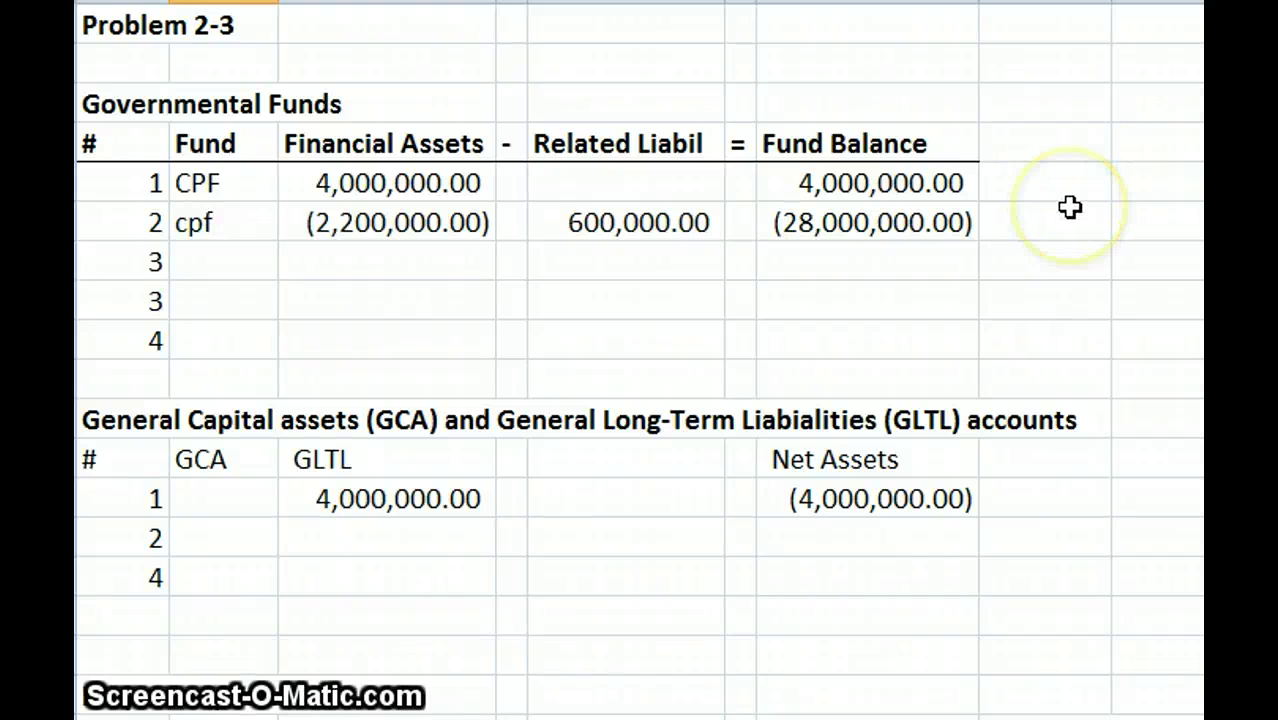
click(1055, 178)
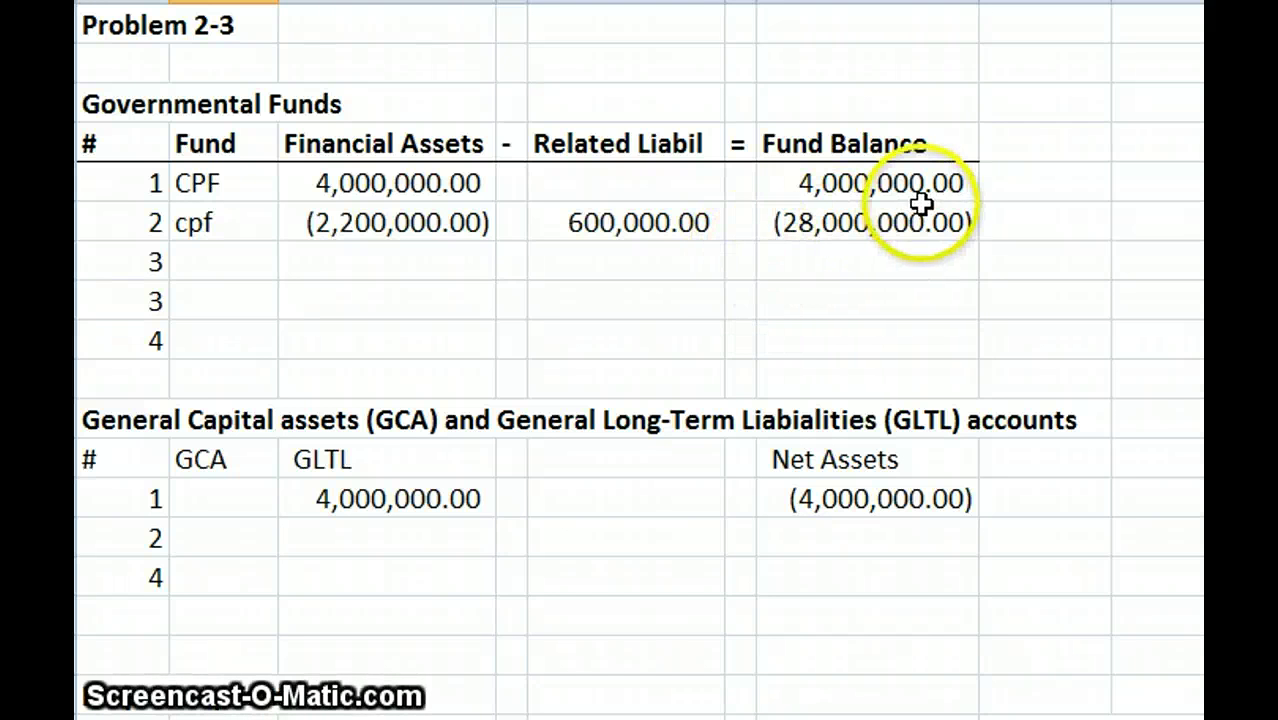
click(646, 220)
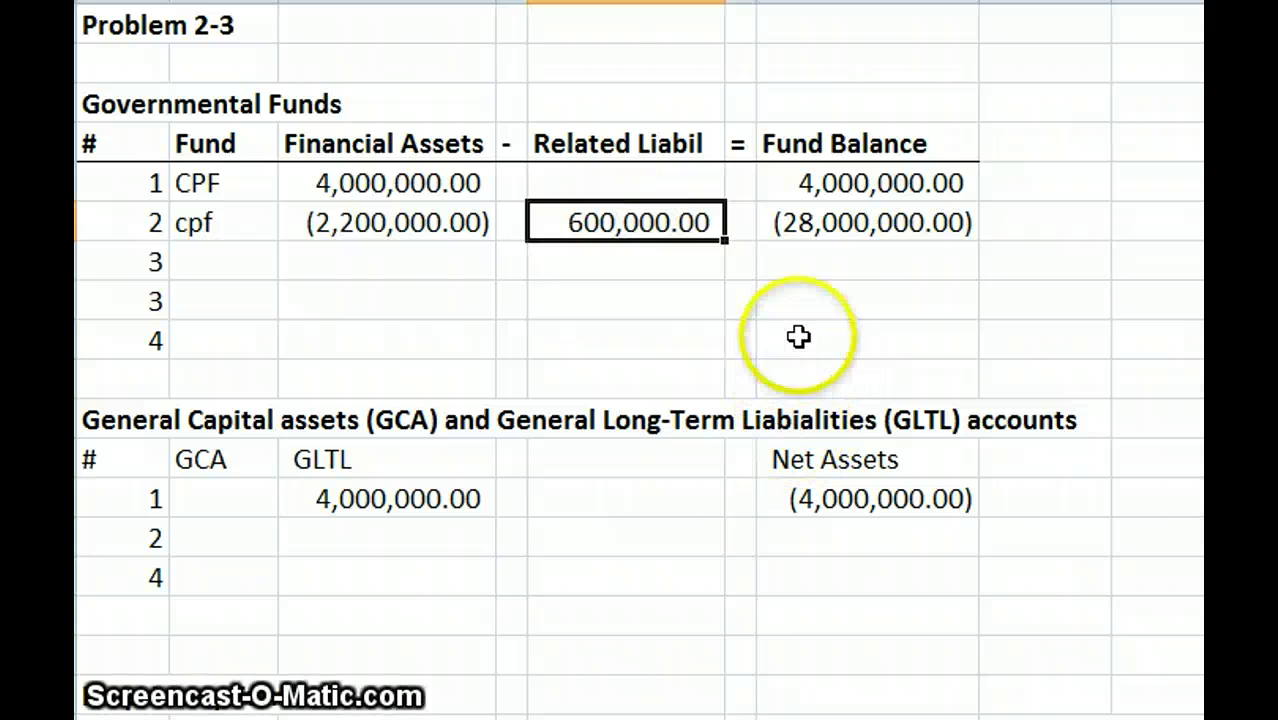